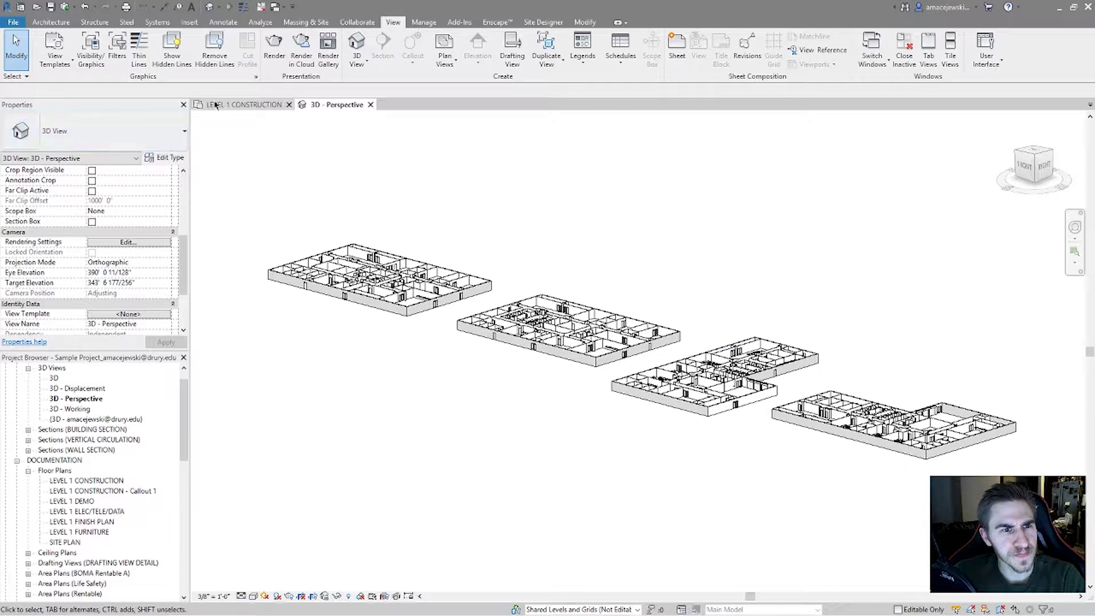
- Leave the 3D perspective and open the LEVEL 1 CONSTRUCTION floor plan view
left_click(244, 105)
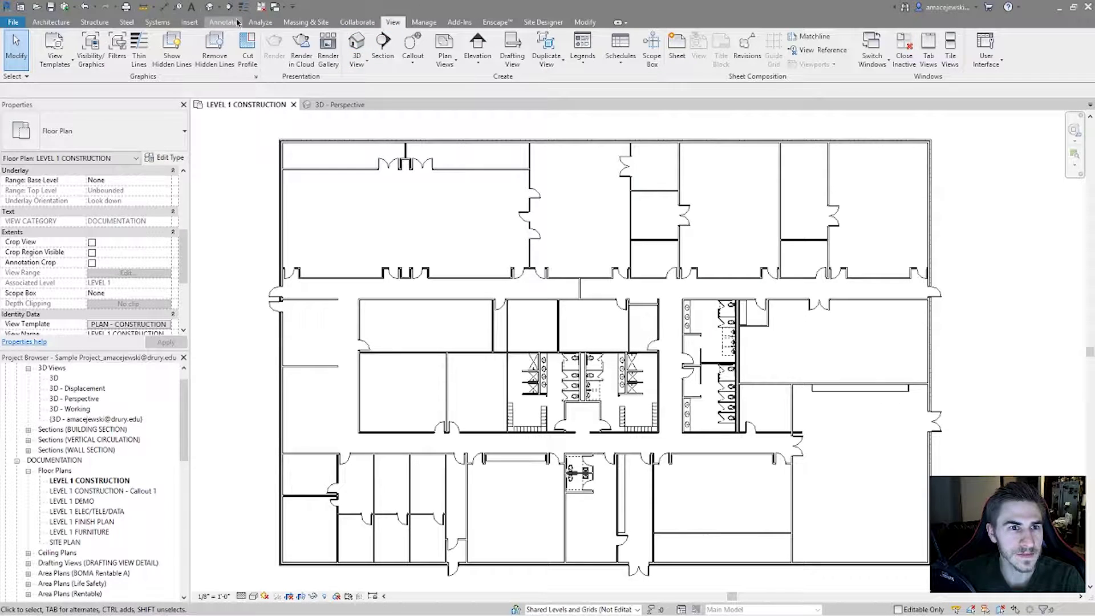
- On the Analyze tab, turn Reveal Obstacles on and off, then start Path of Travel
left_click(260, 23)
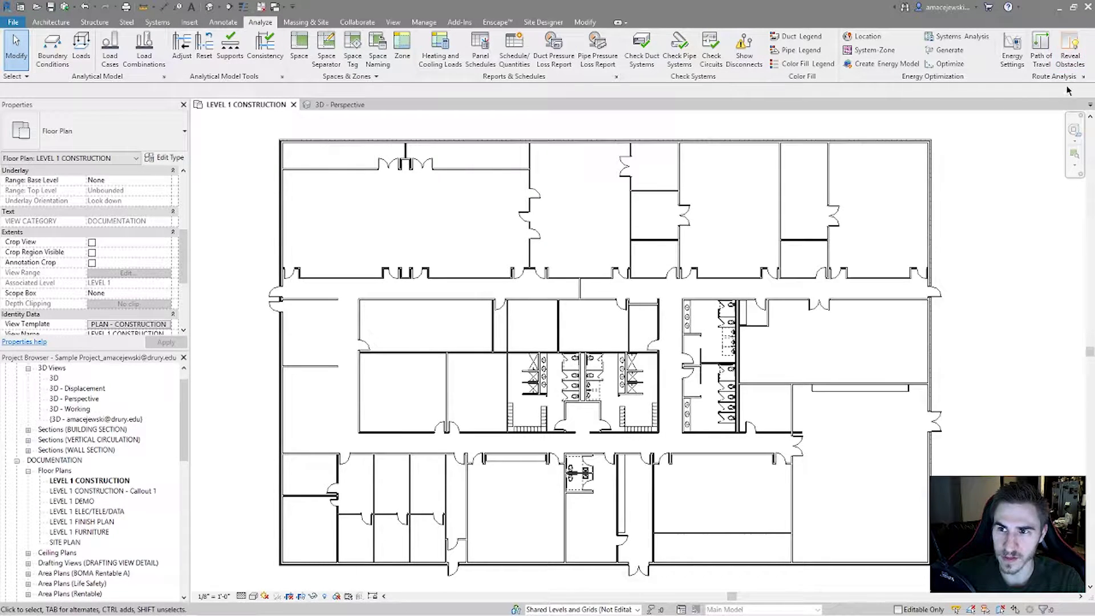
left_click(1070, 50)
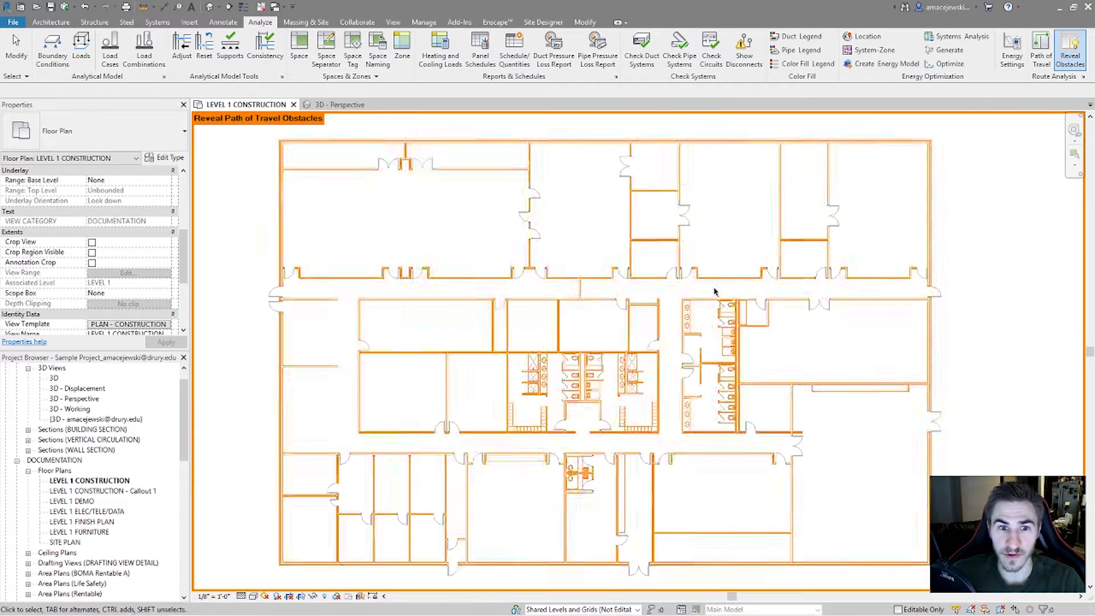
left_click(1072, 55)
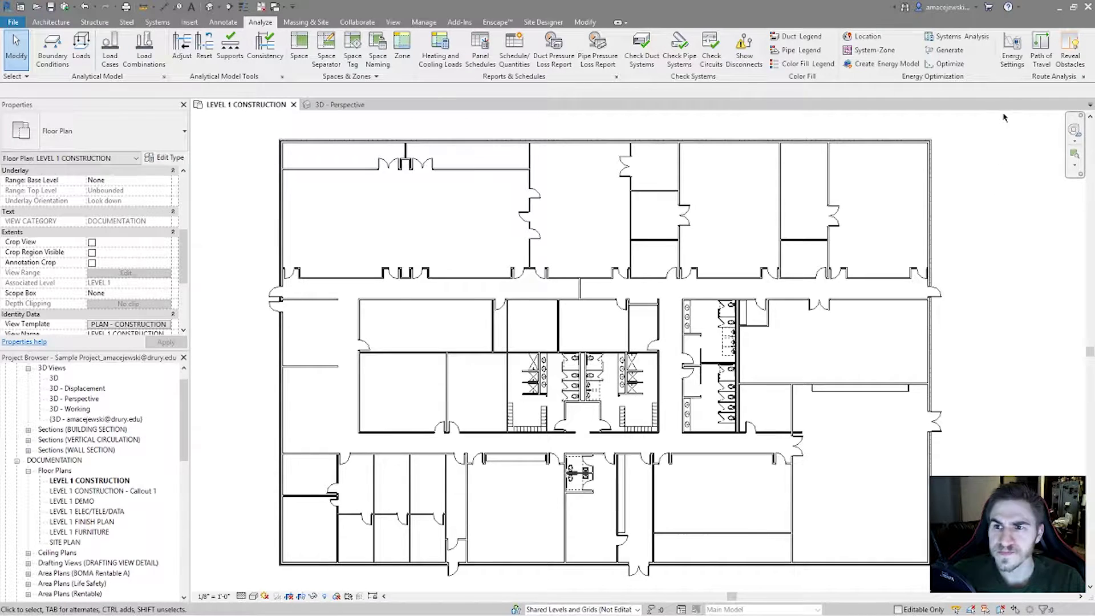
left_click(1042, 50)
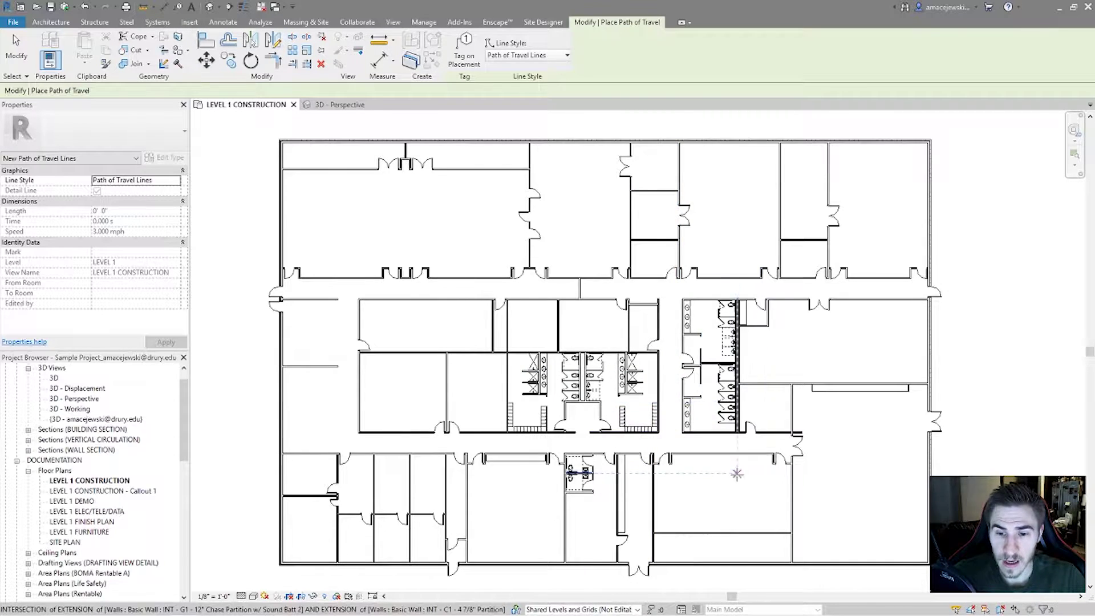
- Draw a path of travel from inside the restroom stall to the corridor's east door
scroll(738, 471, "up", 2)
scroll(673, 425, "up", 2)
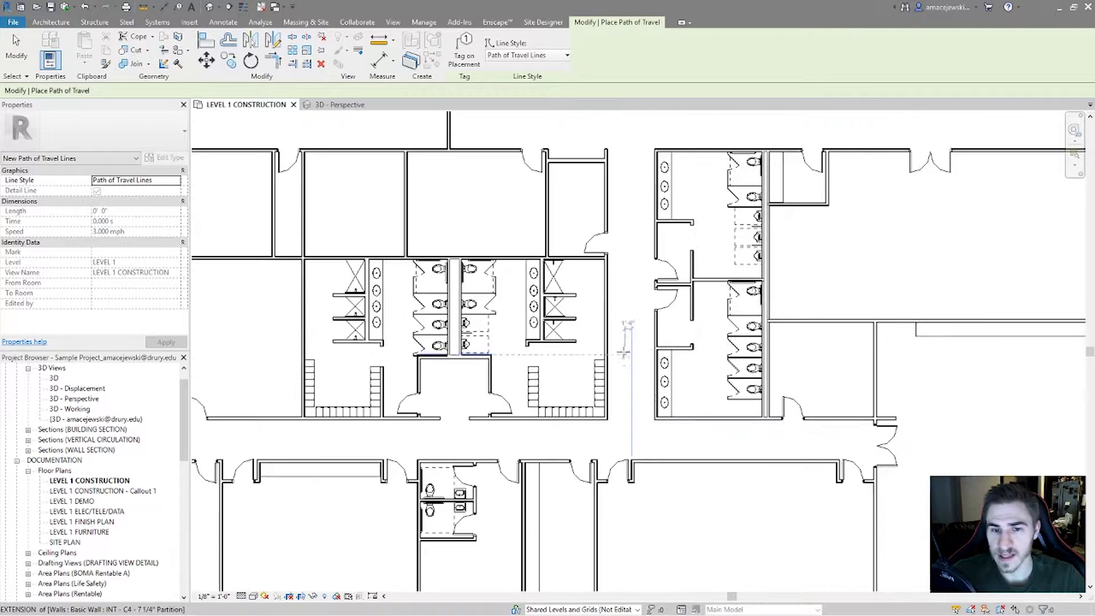
left_click(568, 279)
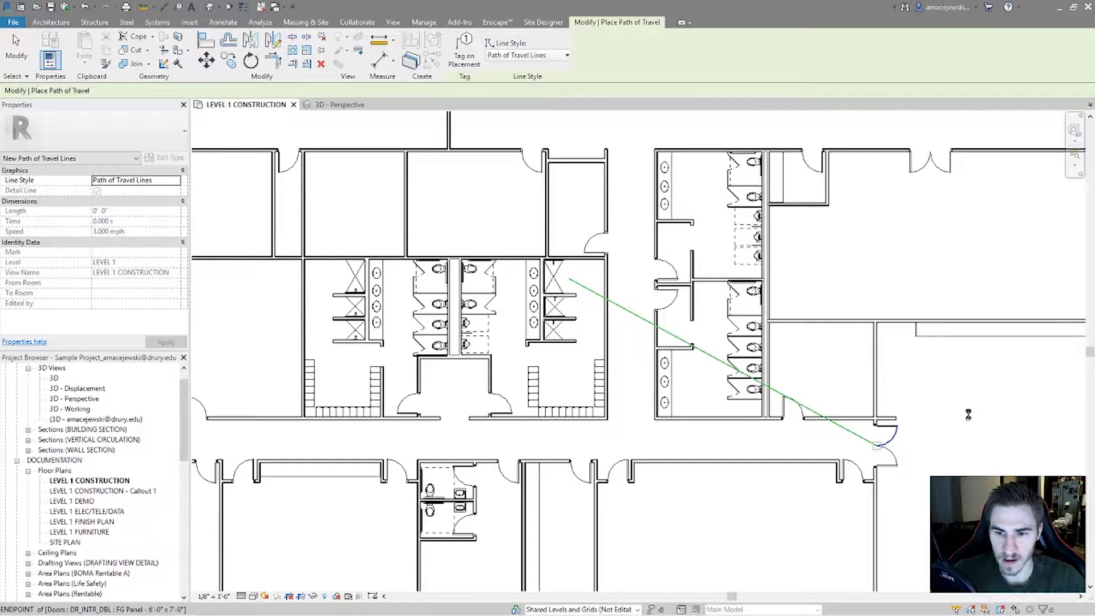
left_click(876, 446)
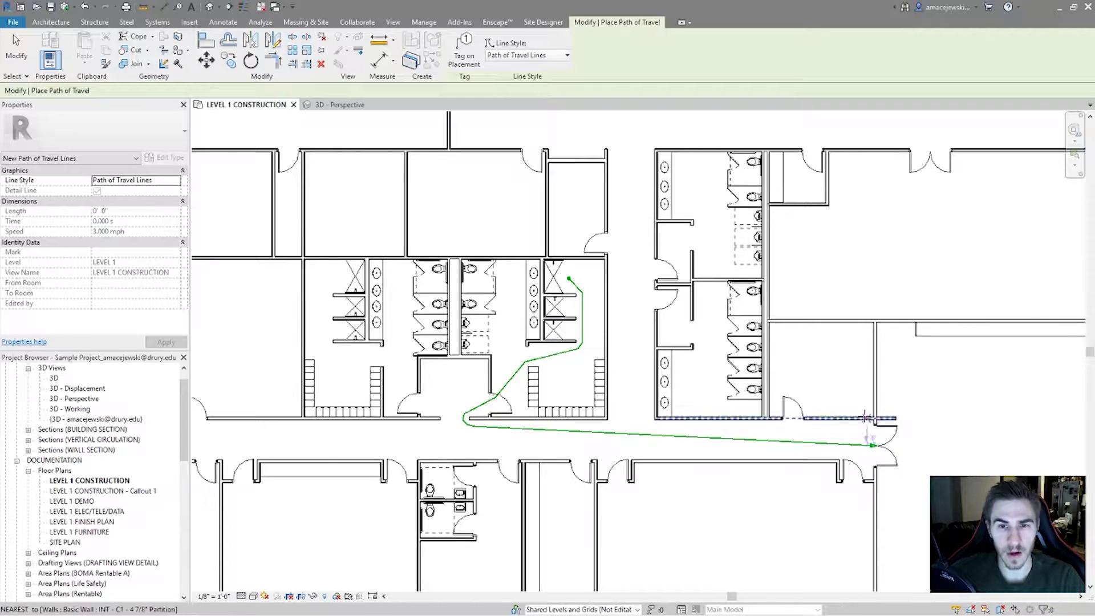
key("Escape")
key("Escape")
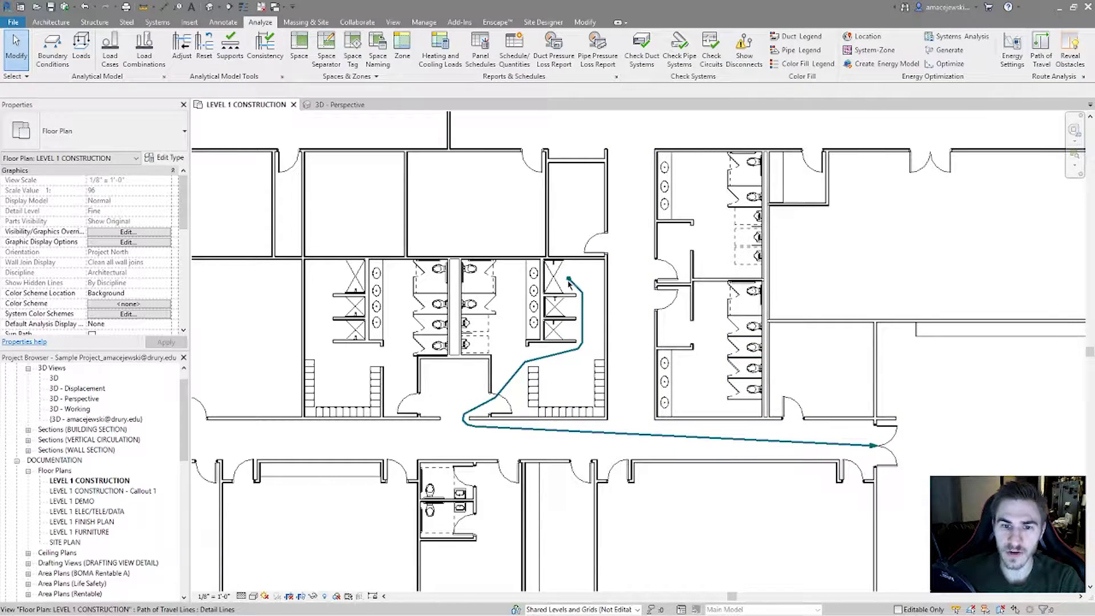
- Add a corridor waypoint to the path, making it 93' 11 87/256" and 21.351 s long
left_click(641, 436)
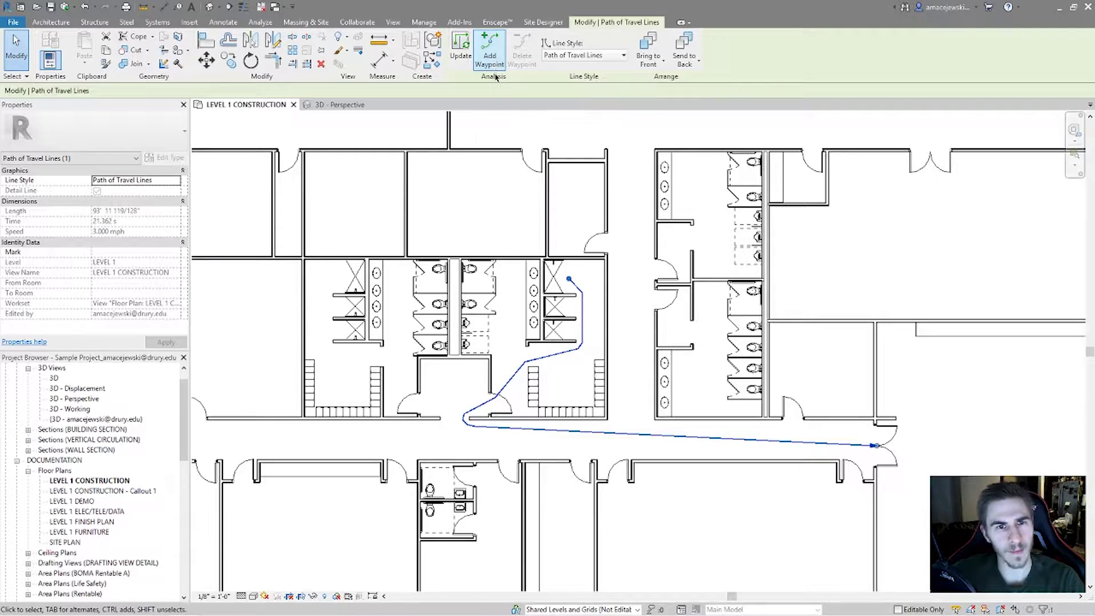
left_click(497, 50)
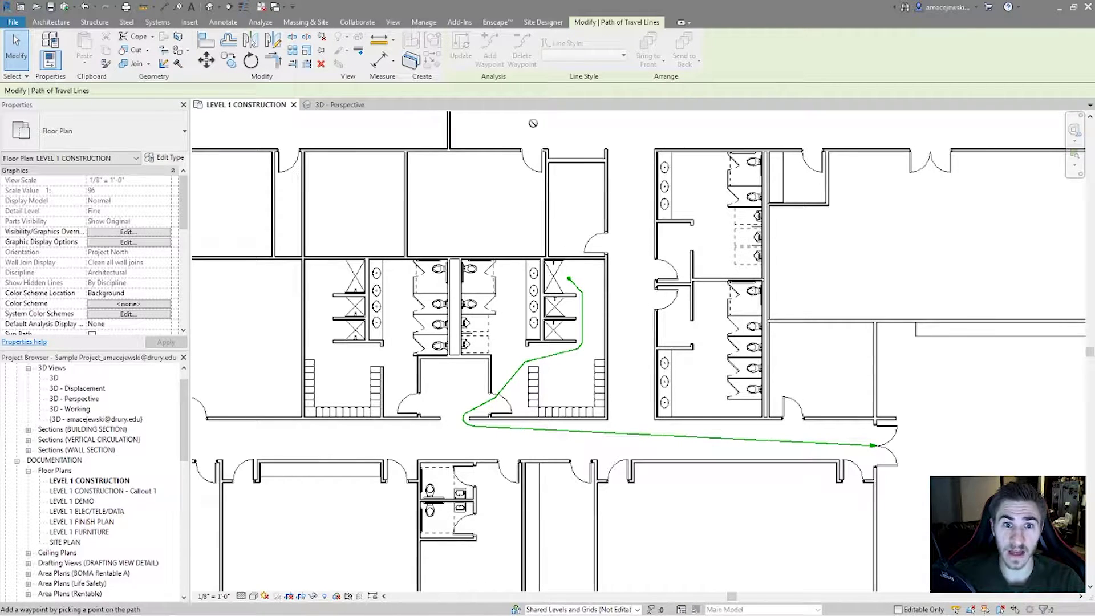
scroll(564, 388, "up", 6)
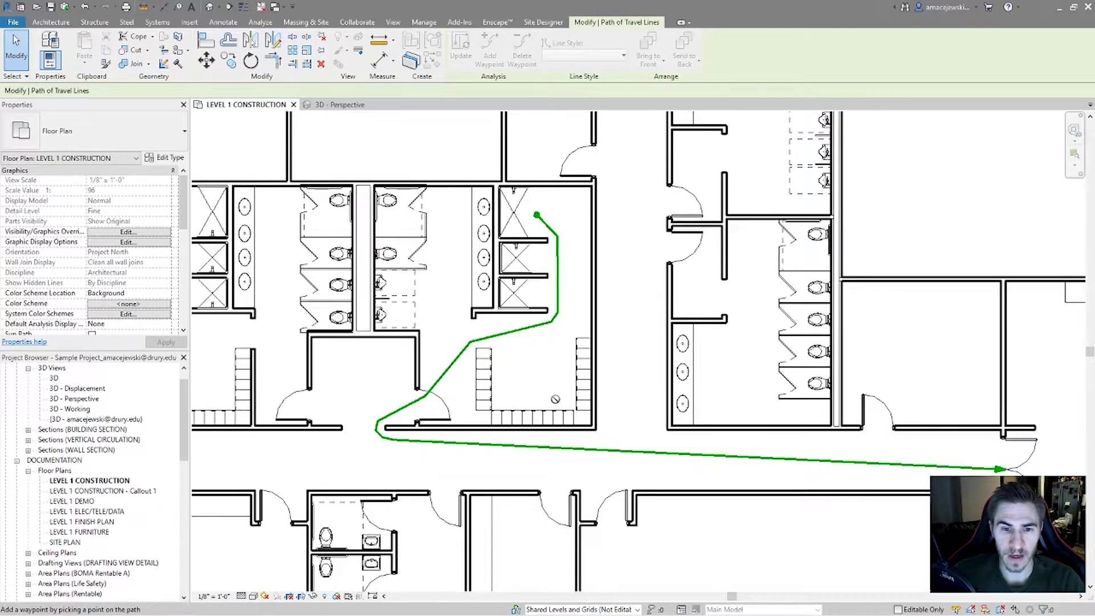
scroll(574, 358, "up", 2)
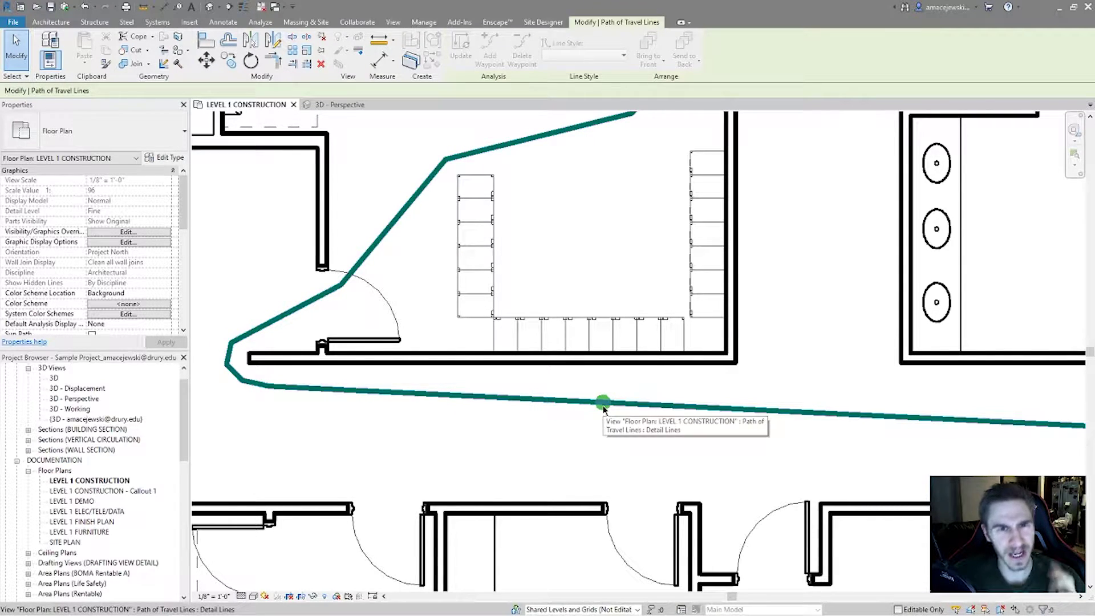
scroll(617, 409, "down", 4)
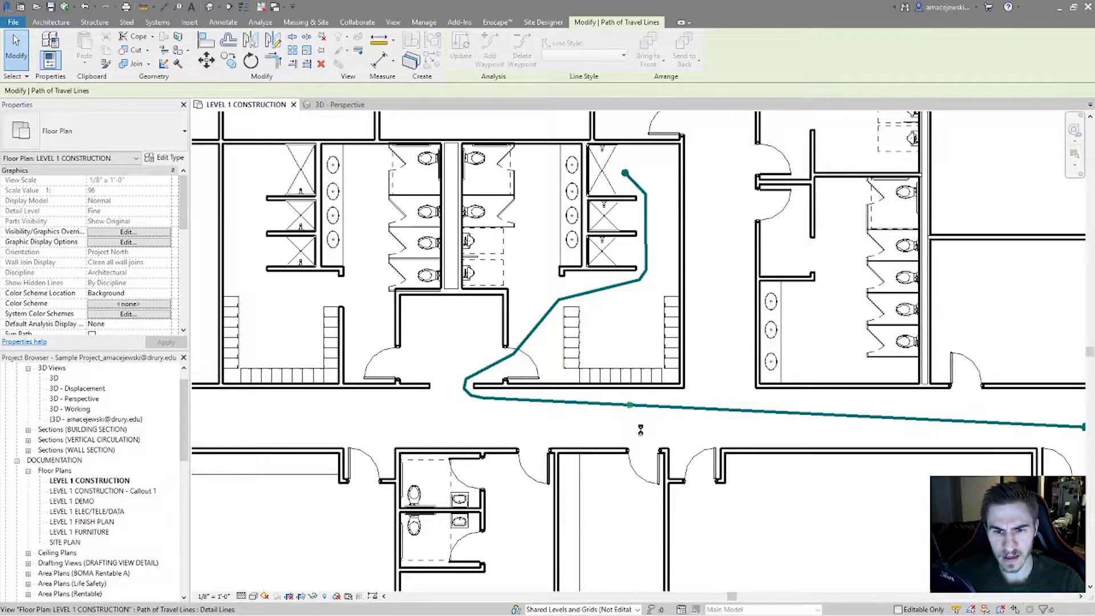
left_click(632, 406)
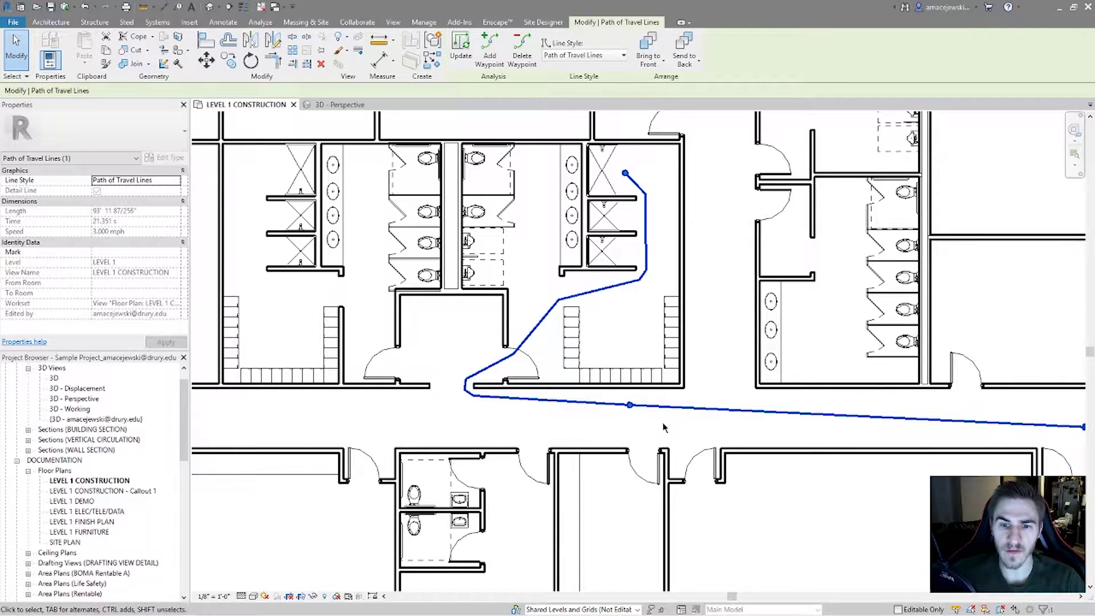
left_click(651, 431)
scroll(684, 394, "down", 2)
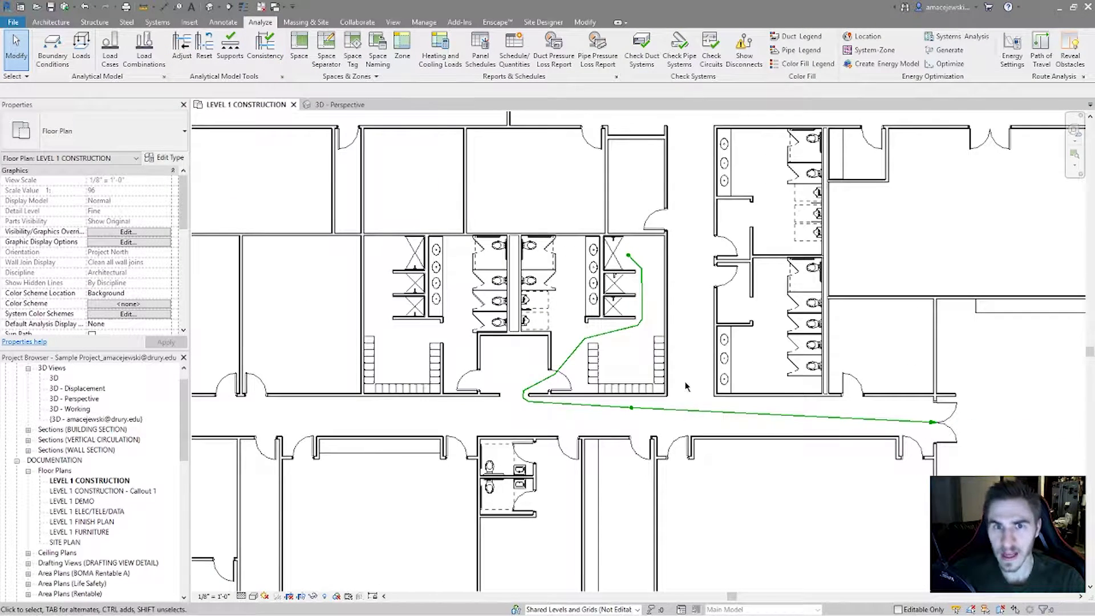
left_click(688, 407)
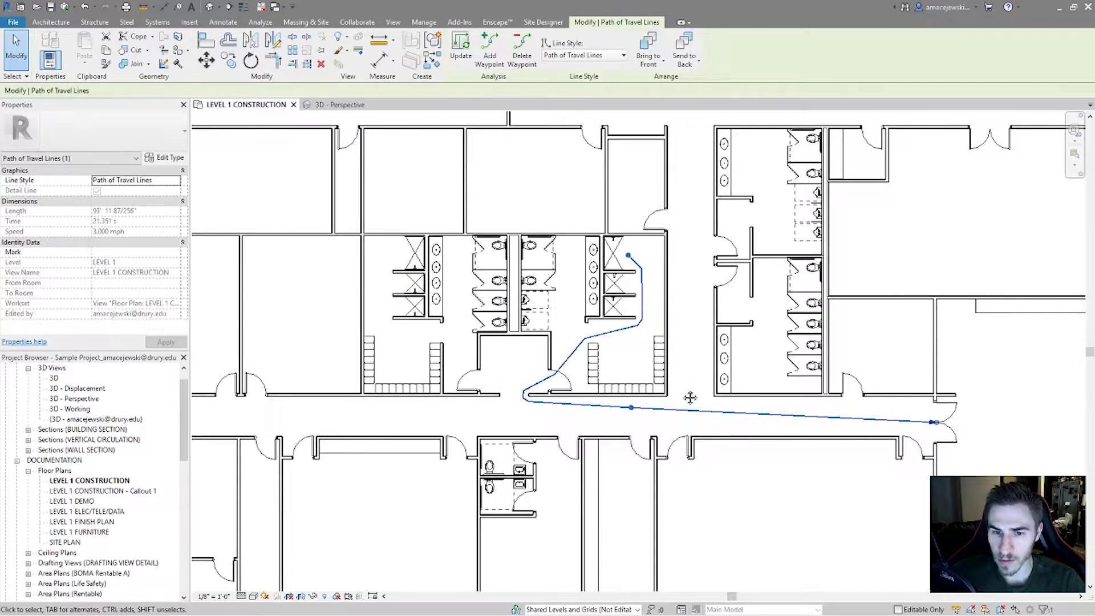
scroll(690, 397, "up", 1)
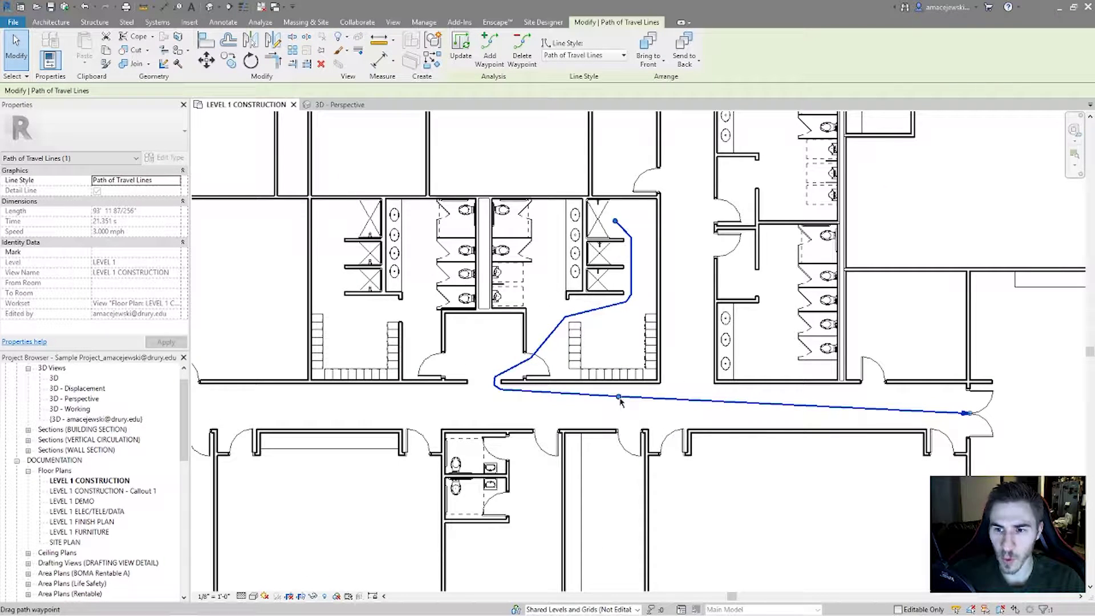
- Move the corridor waypoint left below the restroom exit, making the path 96' 7 33/64" and 21.960 s
left_click_drag(621, 401, 492, 406)
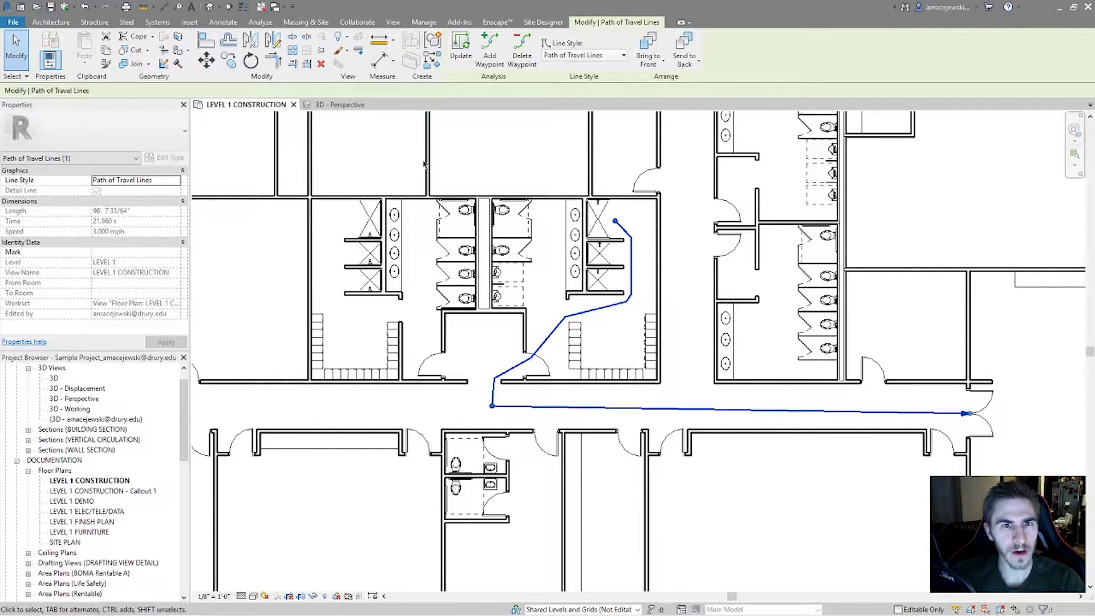
- Add a waypoint routing the path of travel through the restroom doorway
left_click(489, 45)
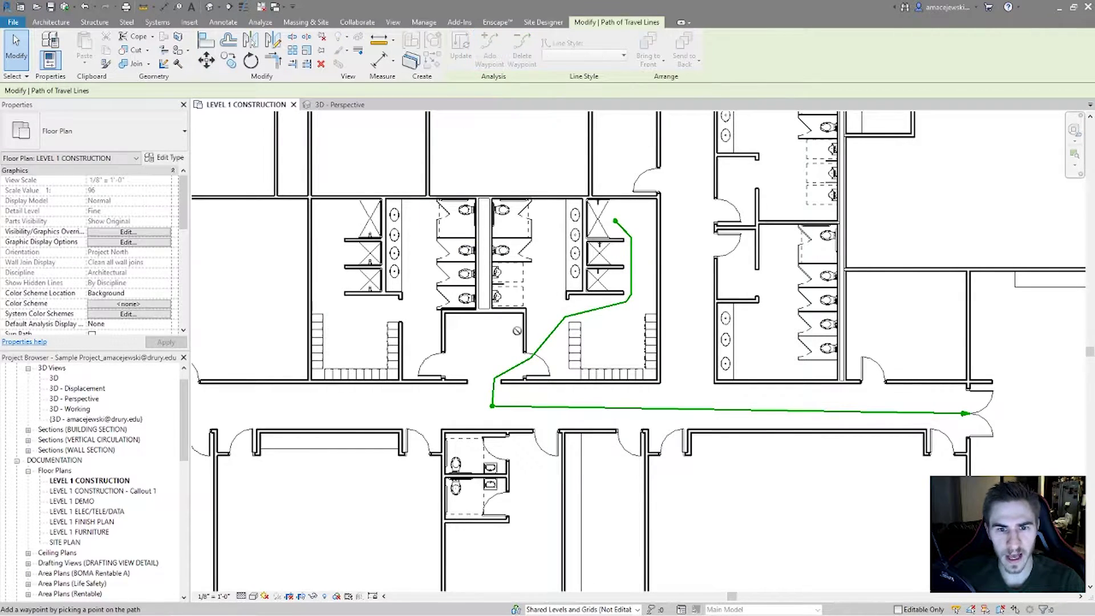
left_click(559, 329)
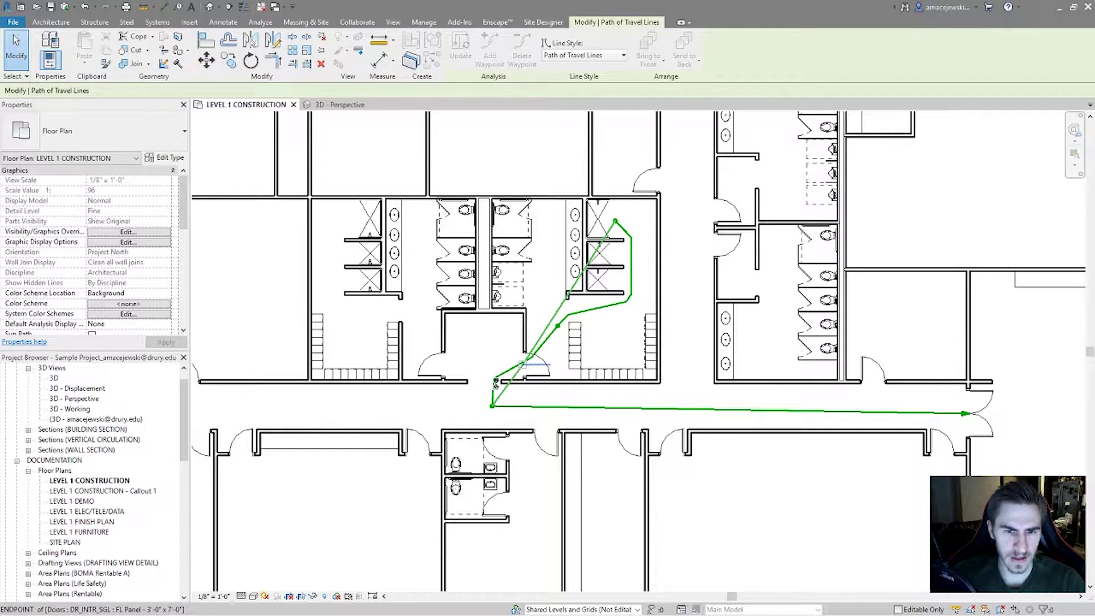
left_click(523, 364)
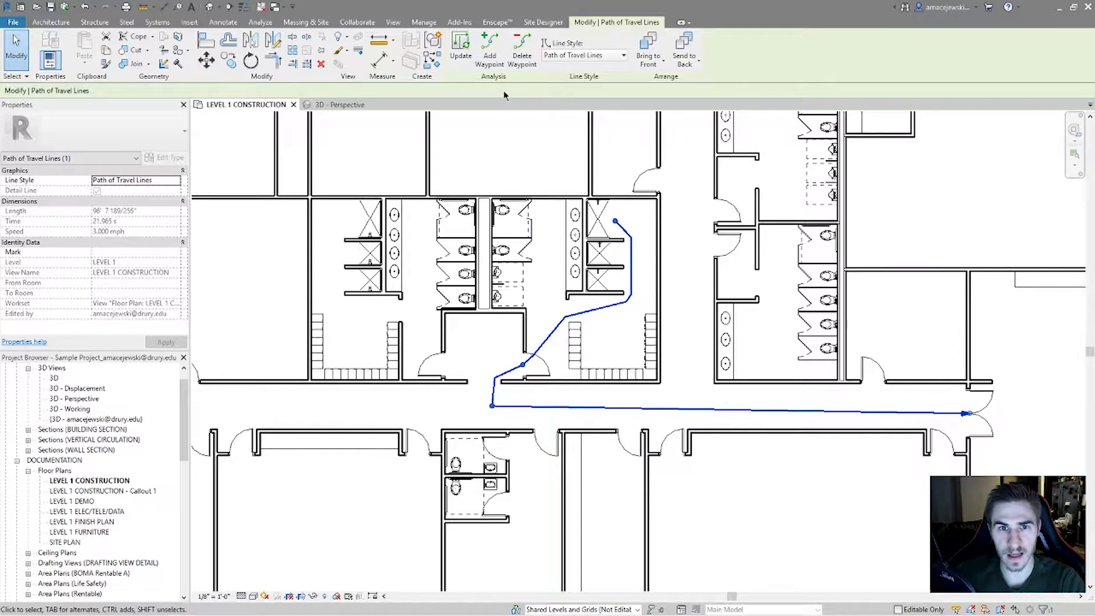
- Delete the restroom-door and corridor-corner waypoints, then return to the 3D - Perspective view
left_click(521, 54)
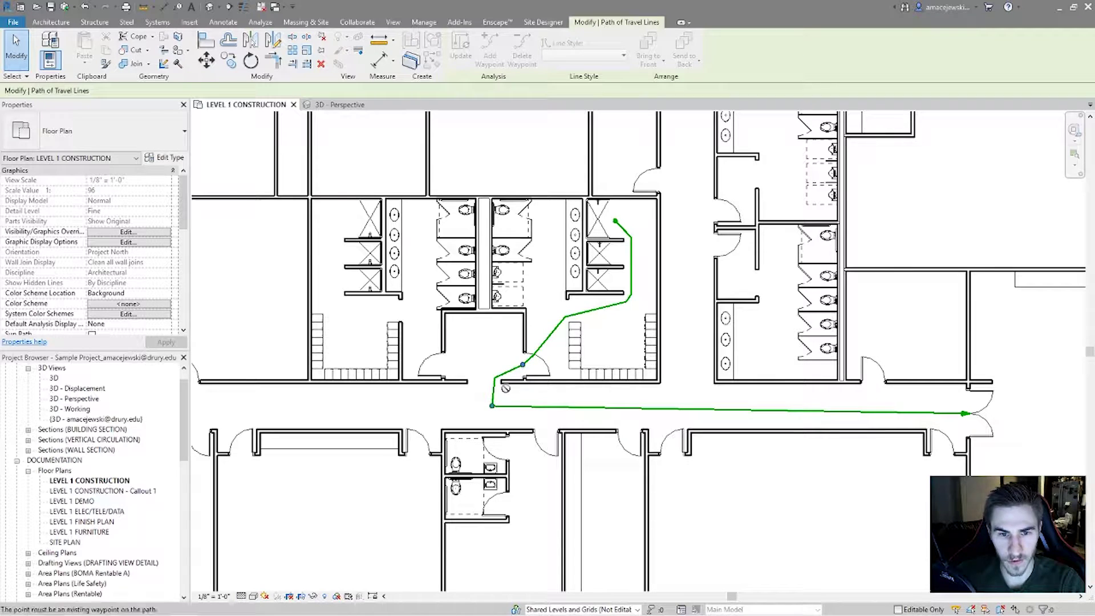
left_click(523, 363)
key("Escape")
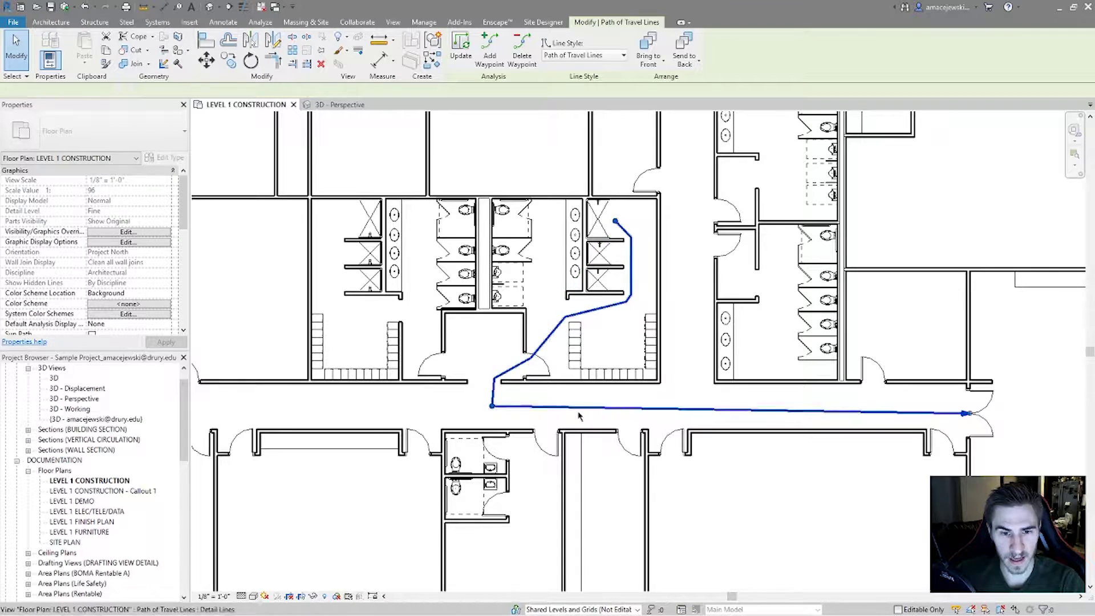
left_click(521, 55)
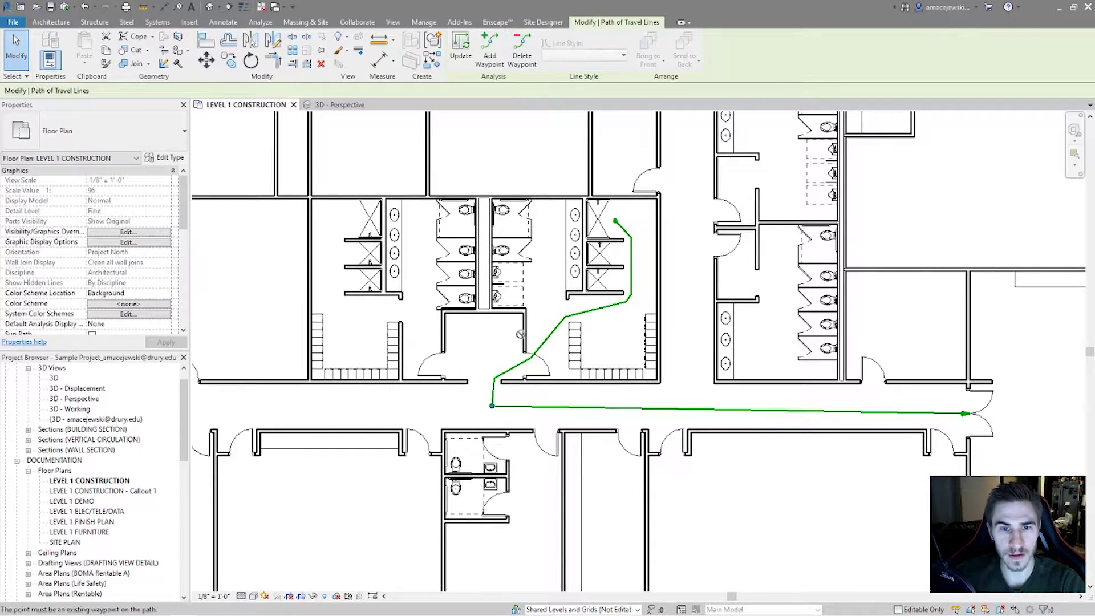
left_click(492, 406)
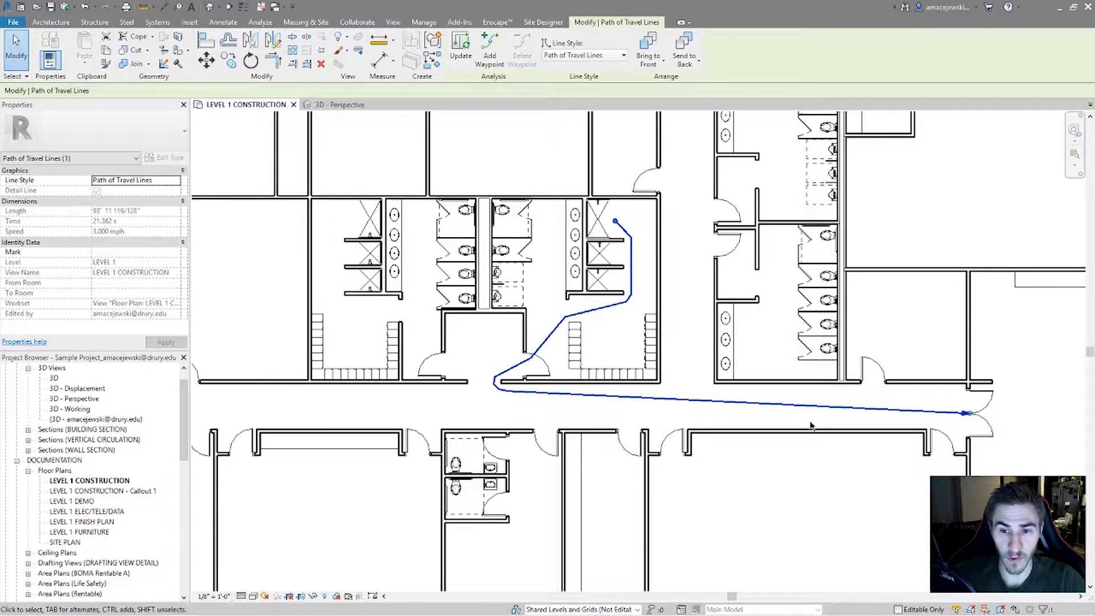
key("Escape")
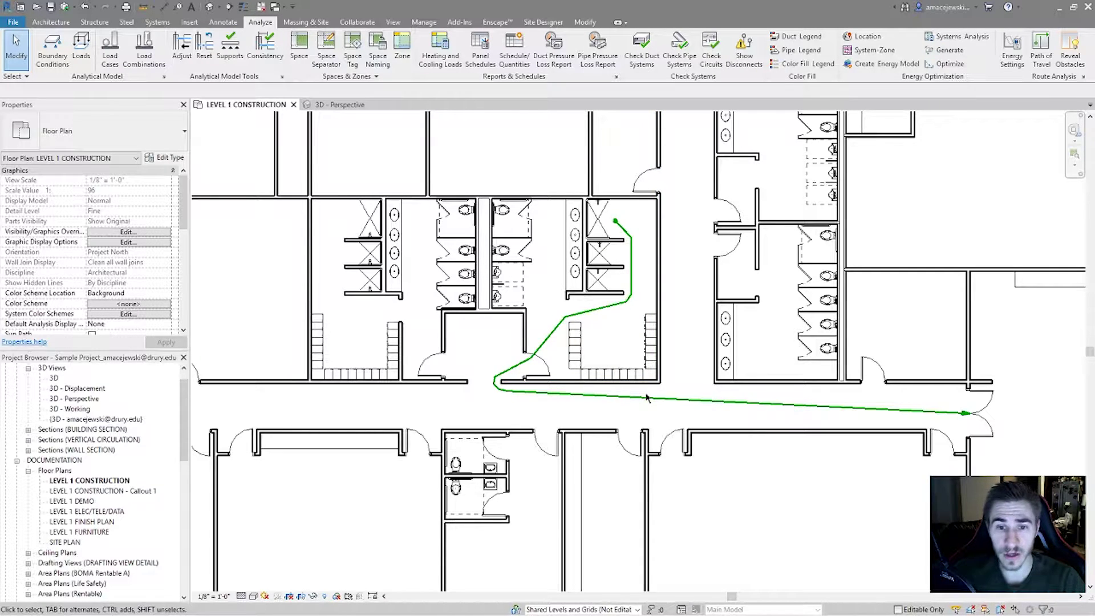
left_click(342, 104)
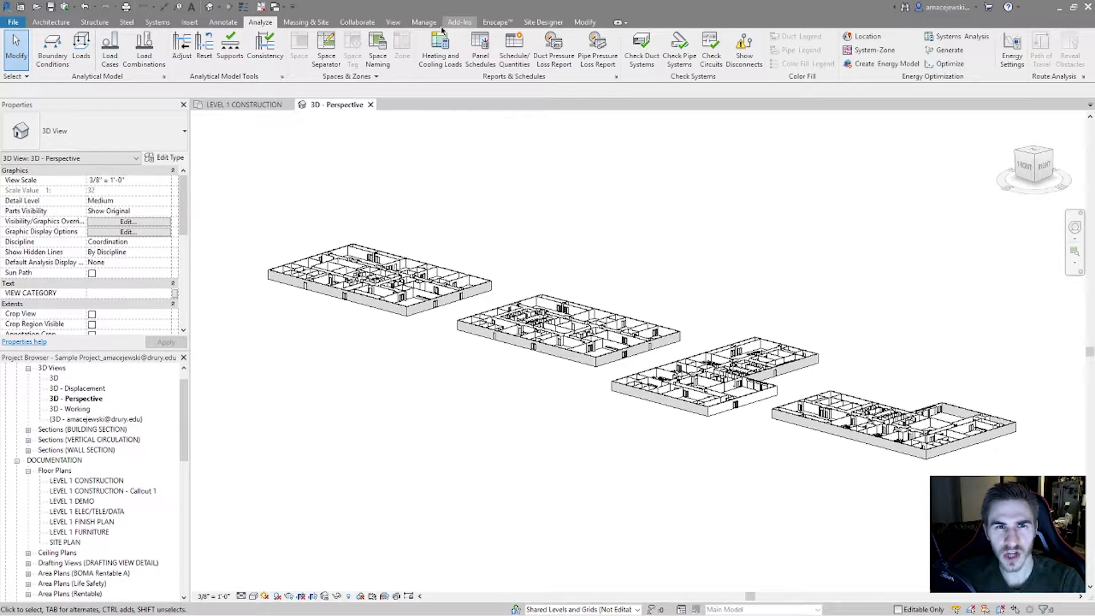
- Start a Multi-Category Schedule and add the Category and Family and Type fields
left_click(423, 23)
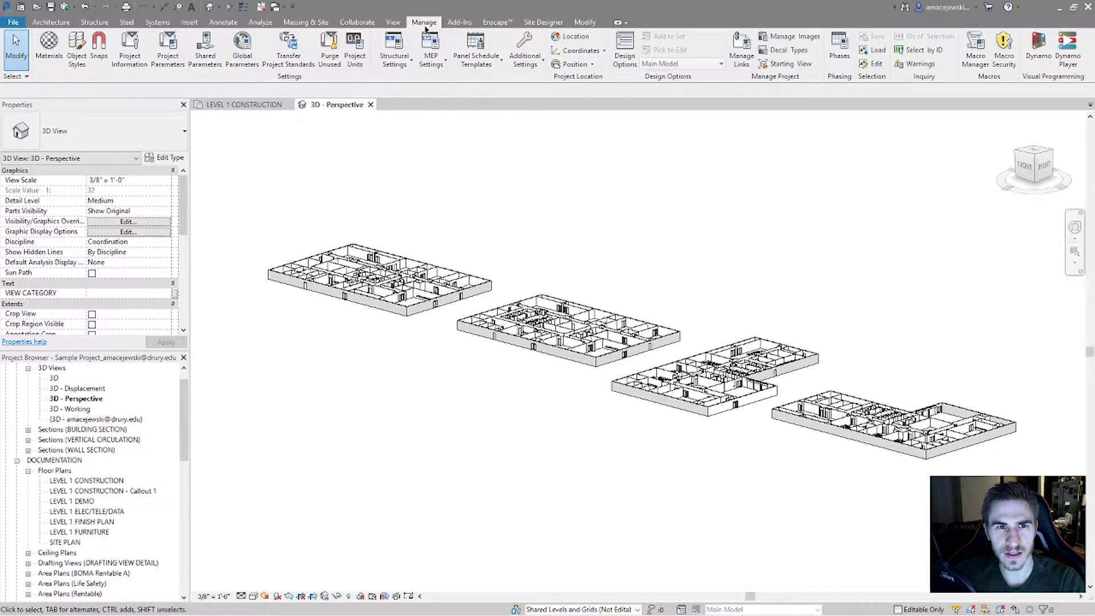
left_click(393, 22)
left_click(616, 66)
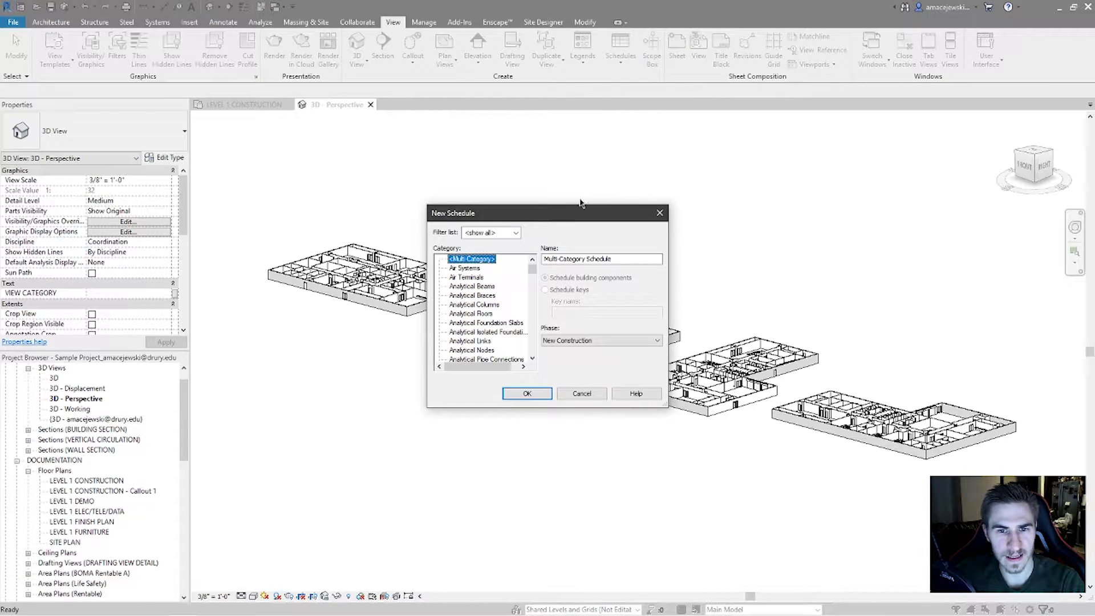
left_click(519, 391)
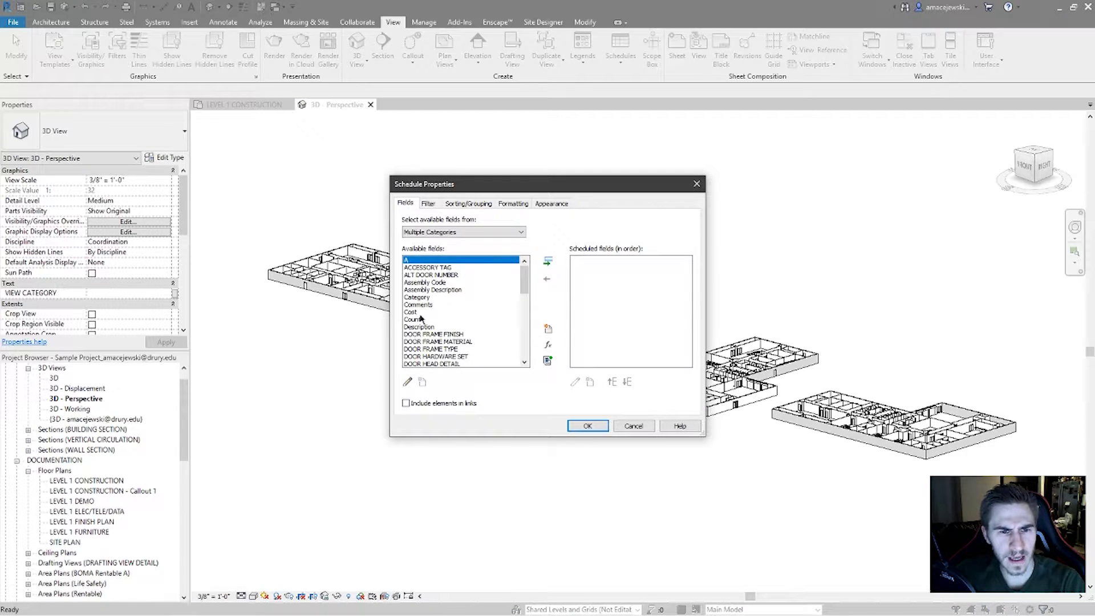
left_click(422, 297)
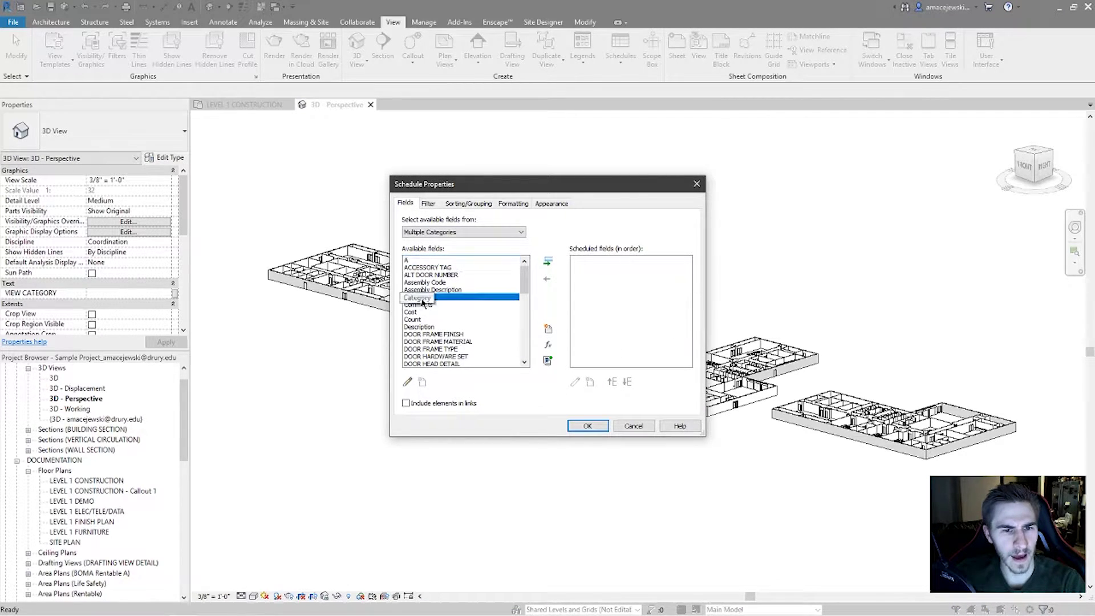
left_click(547, 264)
scroll(466, 296, "down", 6)
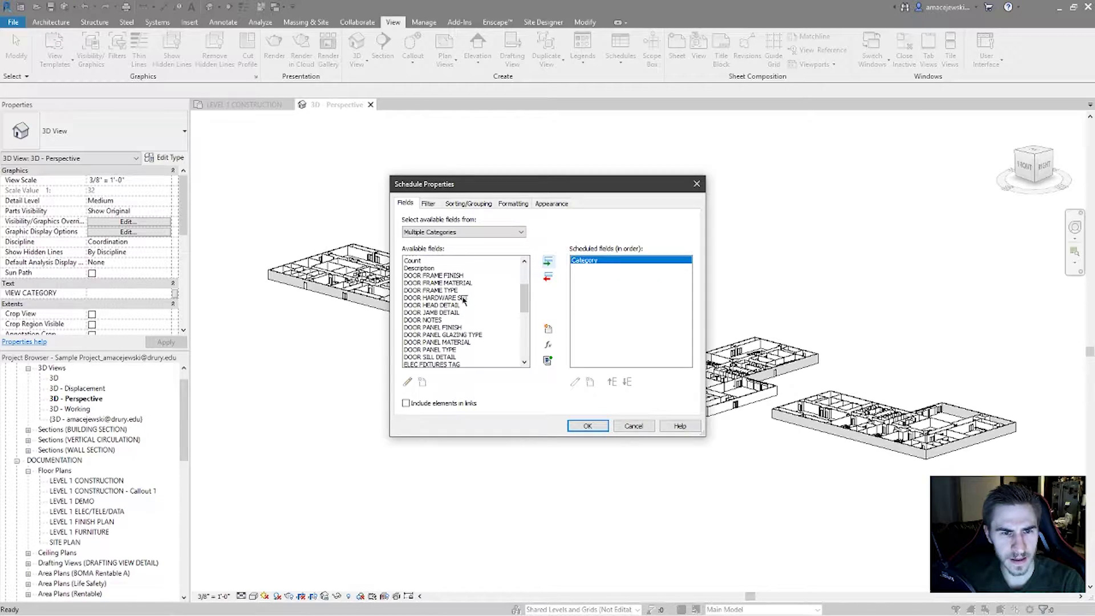
scroll(465, 296, "down", 1)
left_click(447, 297)
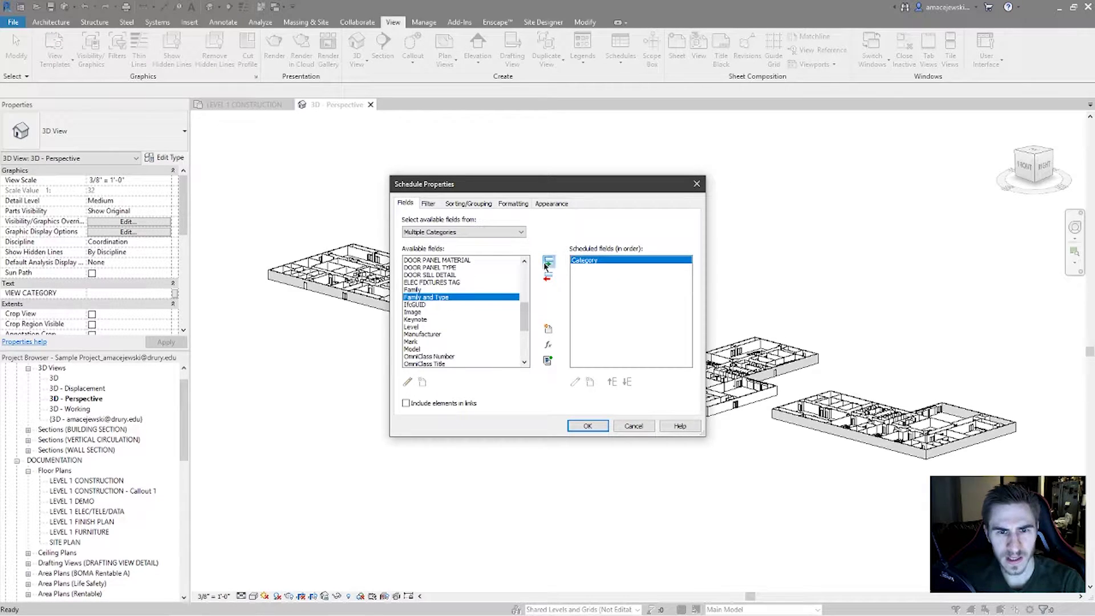
left_click(548, 262)
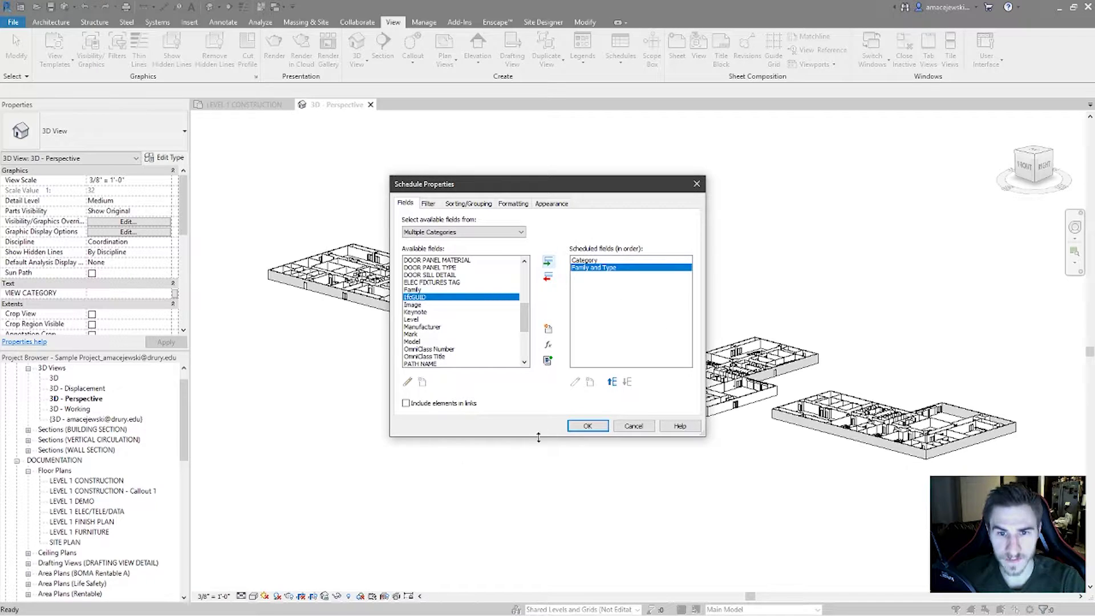
- Sort the schedule by Category, then by Family and Type, and create it
left_click(483, 205)
left_click(516, 221)
left_click(484, 237)
left_click(516, 256)
left_click(496, 278)
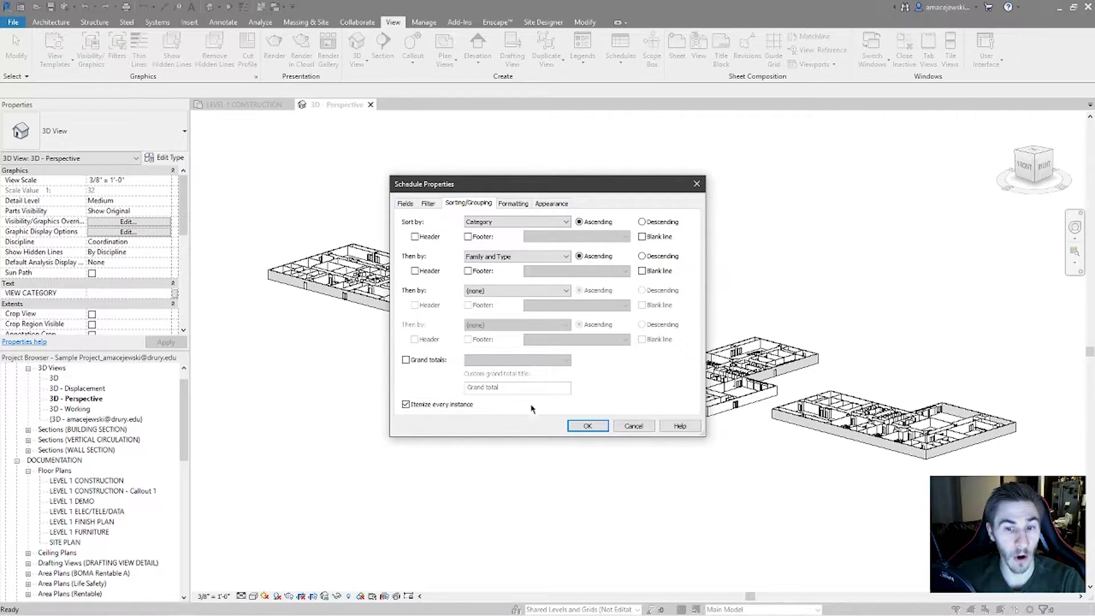
left_click(587, 425)
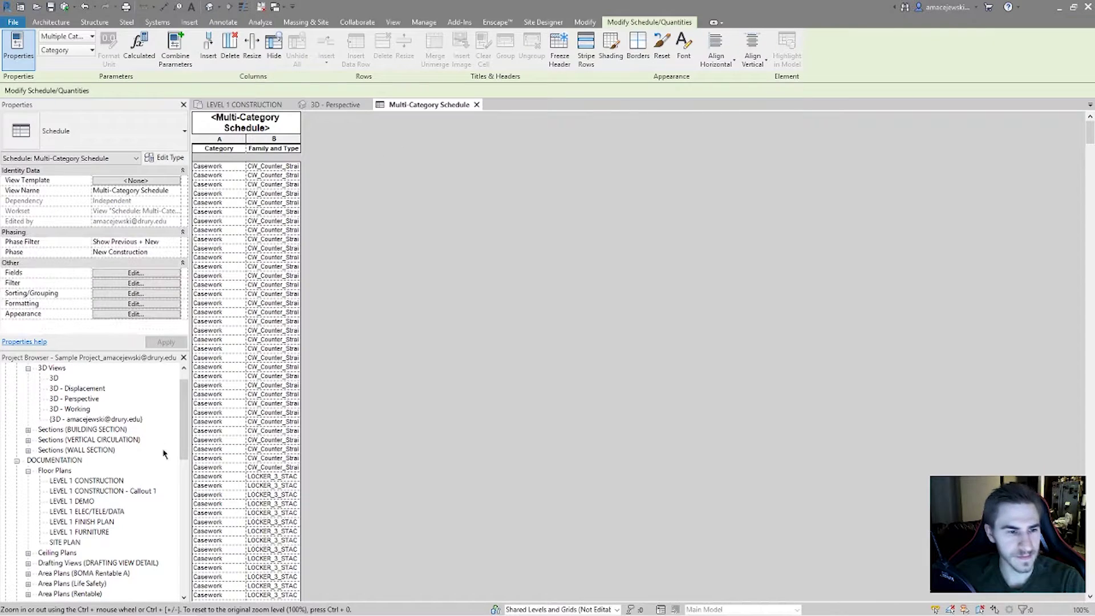
- Widen the Family and Type and Category columns, then toggle Stripe Rows on and off
left_click_drag(299, 138, 628, 165)
left_click_drag(246, 139, 322, 142)
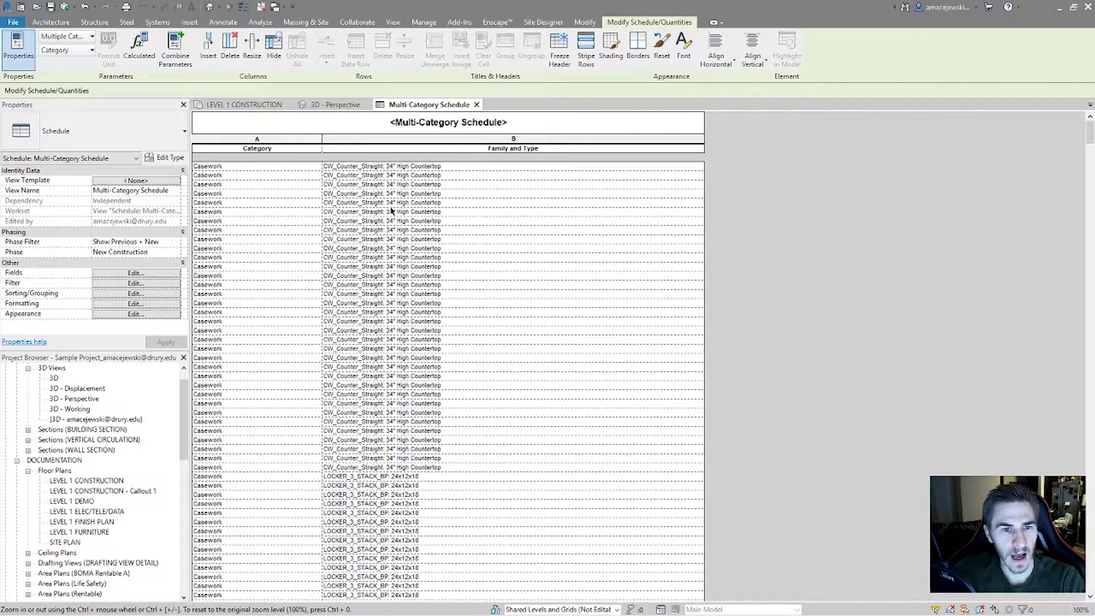
left_click(467, 257)
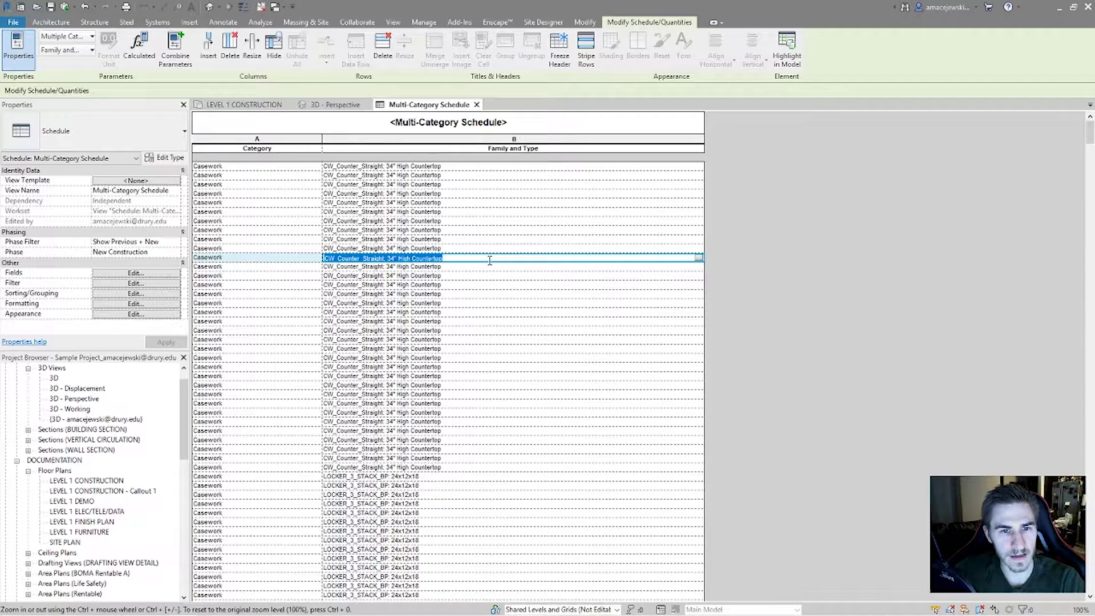
left_click(302, 304)
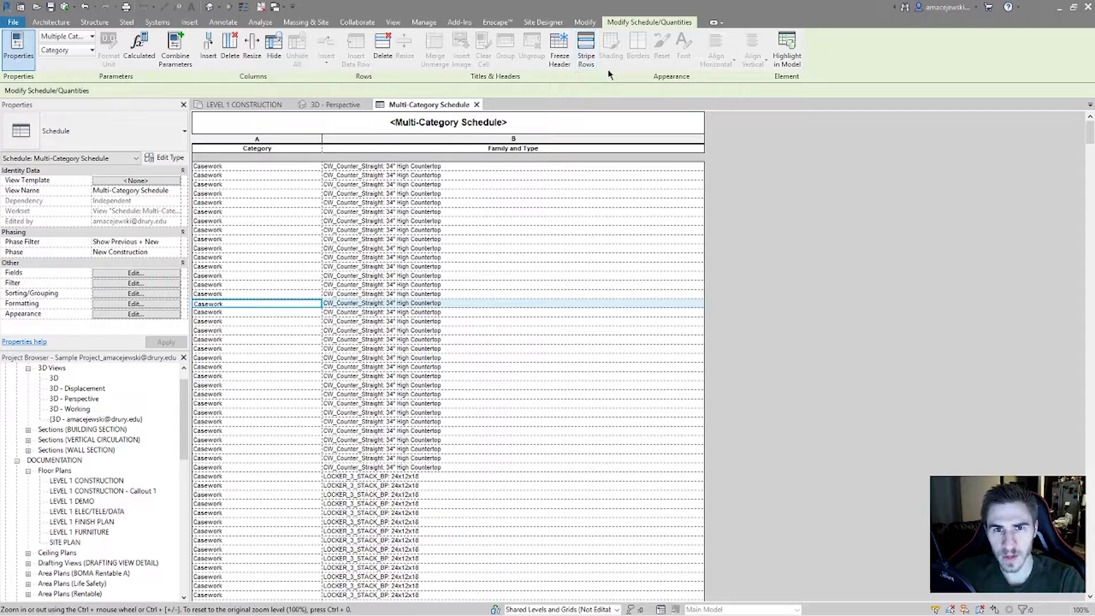
left_click(586, 50)
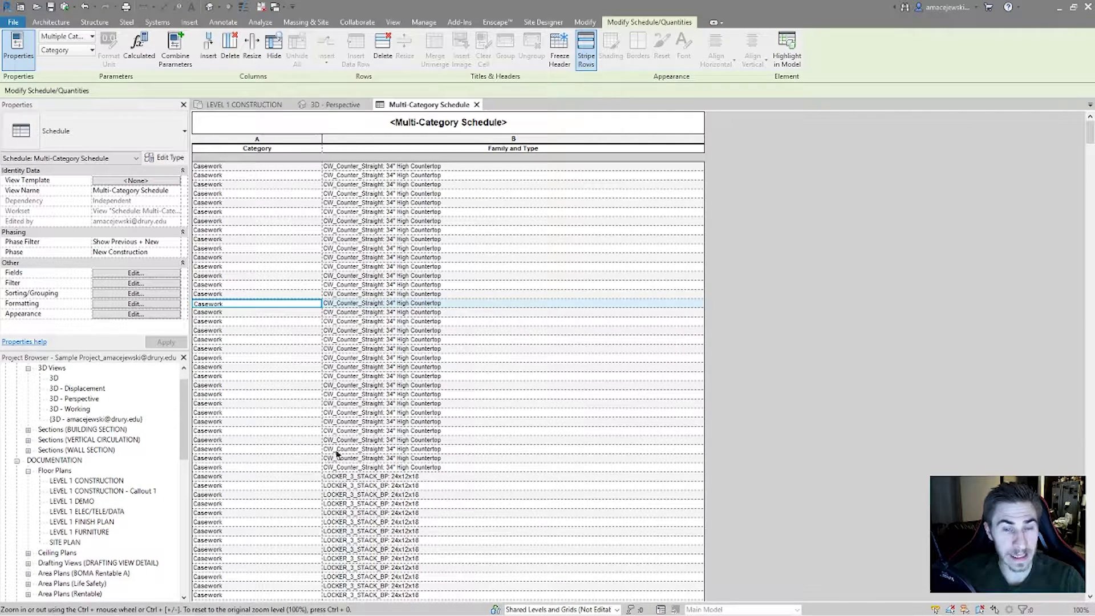
left_click(587, 51)
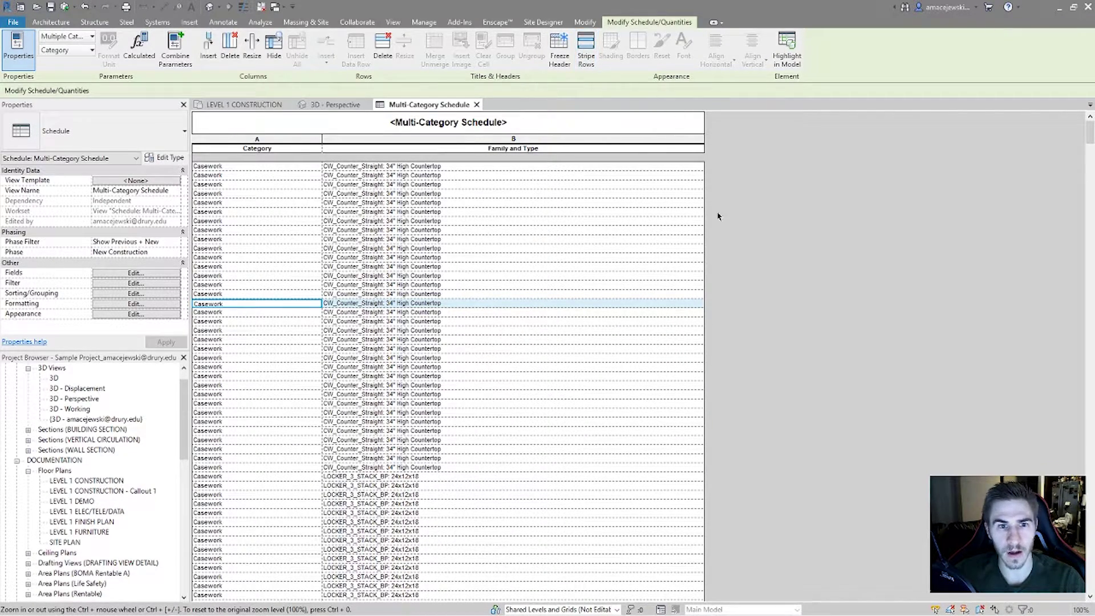
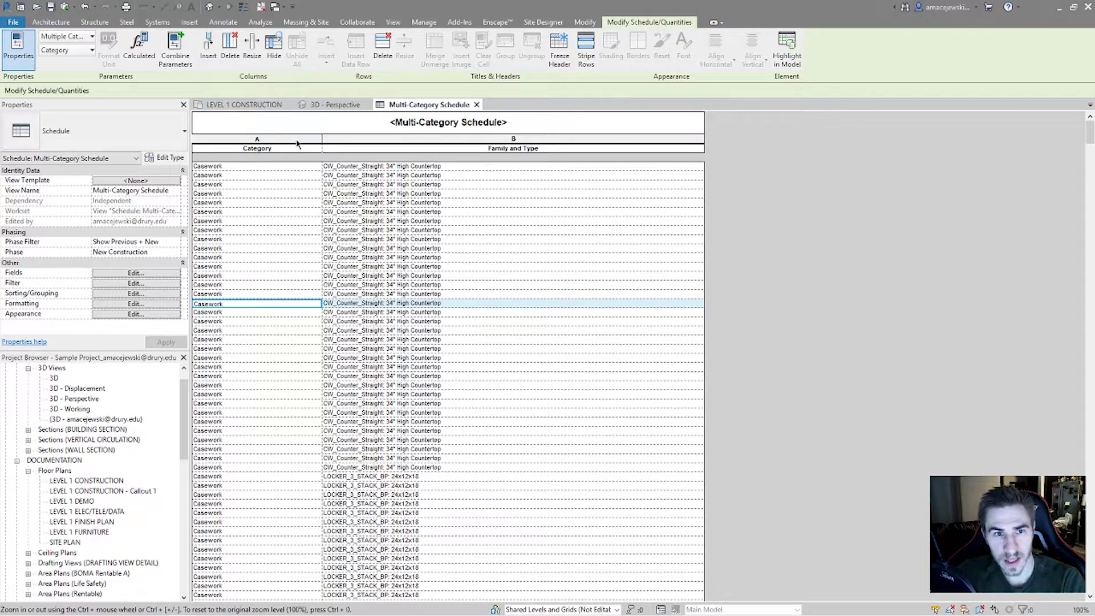
- Scroll down through the schedule's Casework and Doors rows, then drag back to the top
scroll(738, 248, "down", 10)
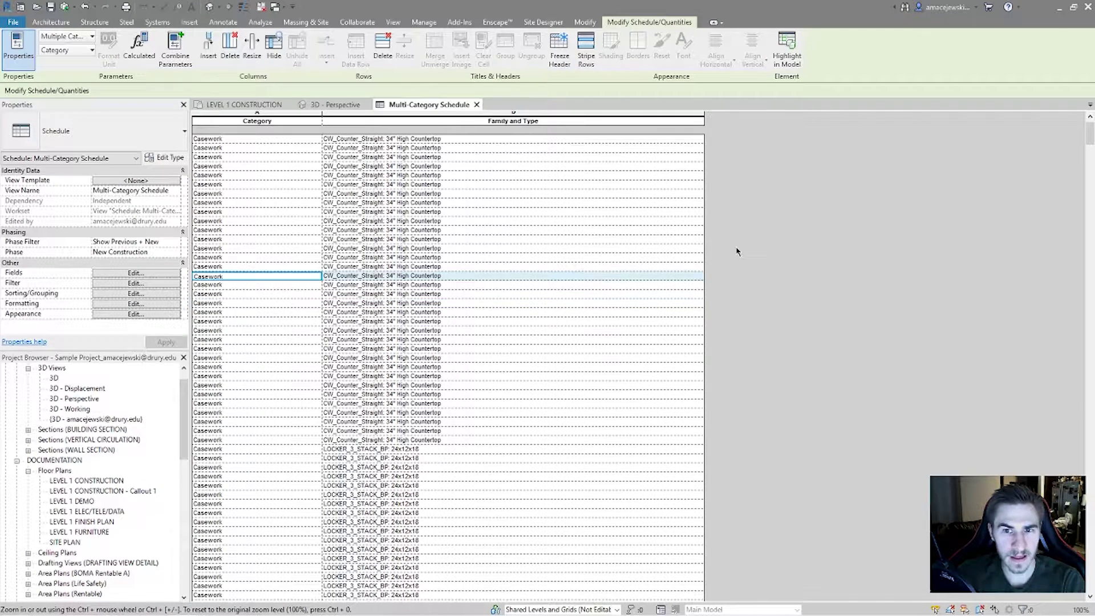
scroll(741, 263, "down", 3)
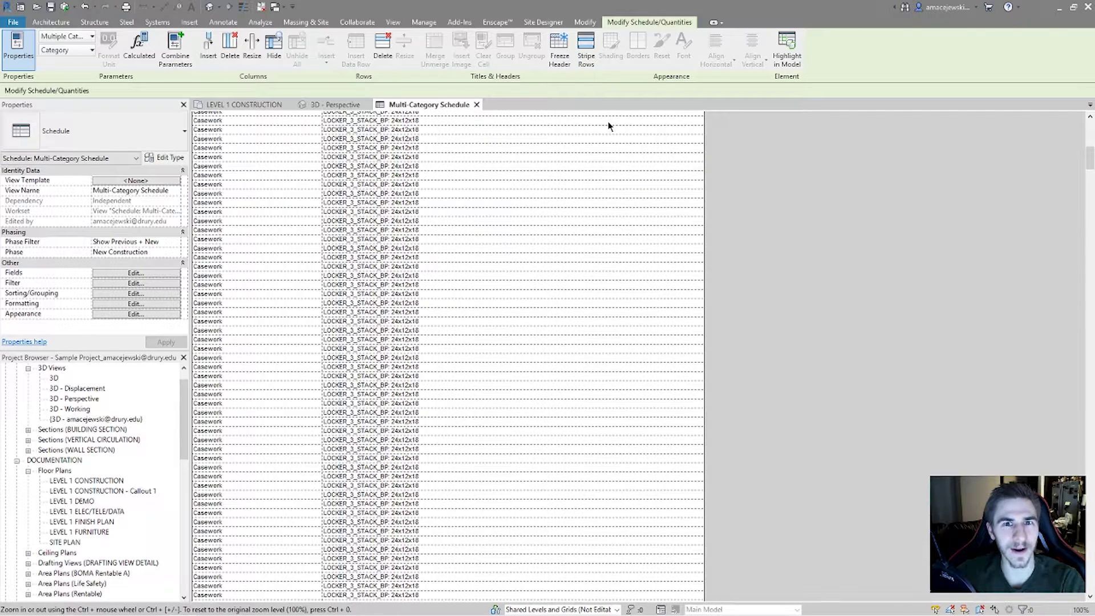
scroll(520, 222, "down", 5)
left_click_drag(1089, 191, 1089, 258)
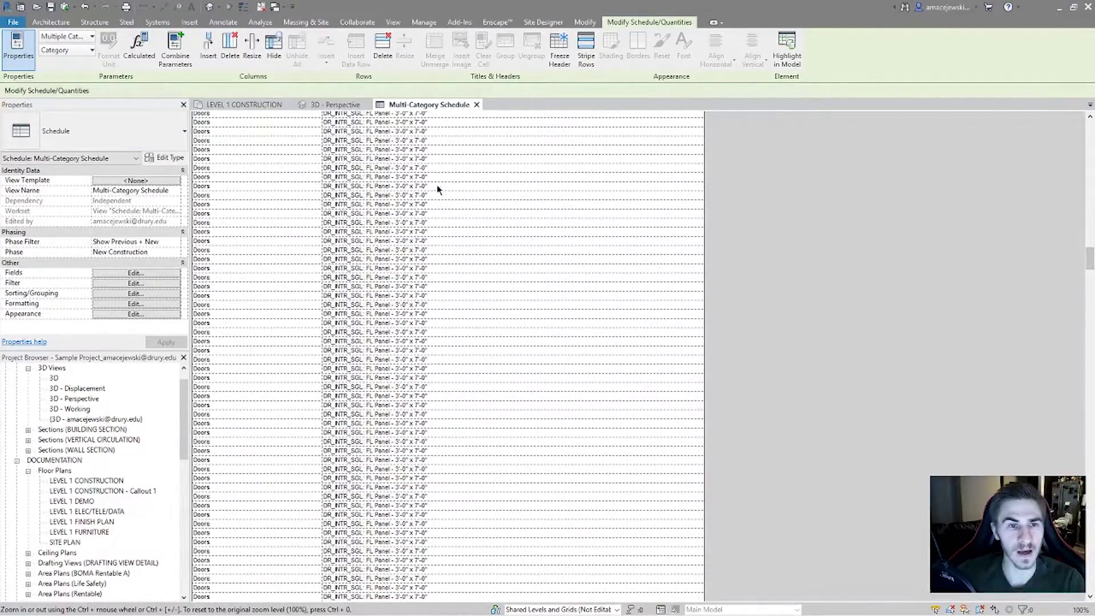
scroll(371, 260, "down", 4)
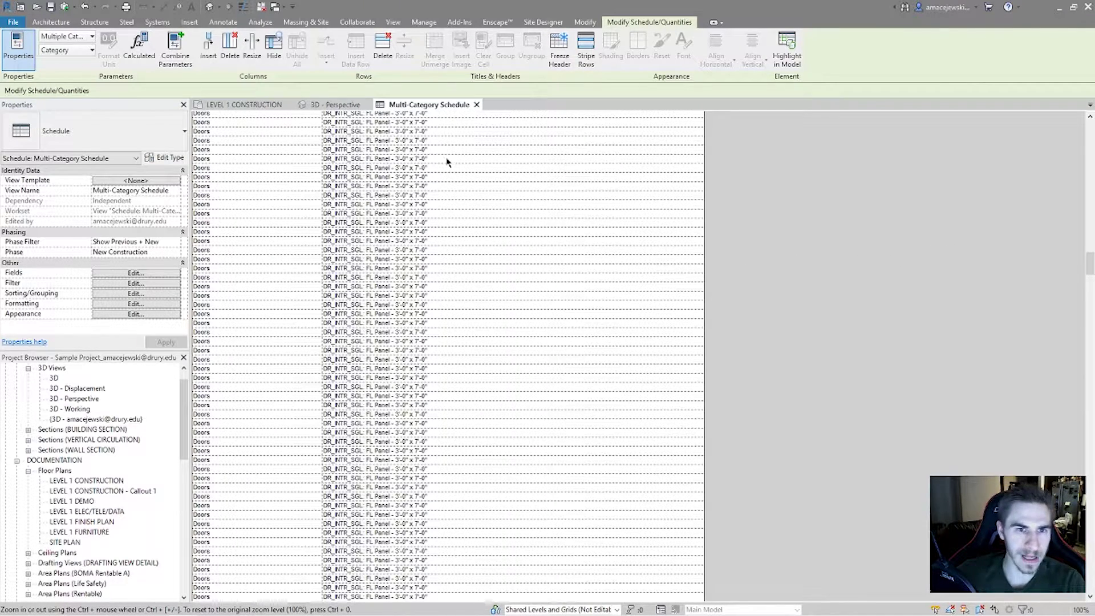
left_click_drag(1086, 263, 1090, 127)
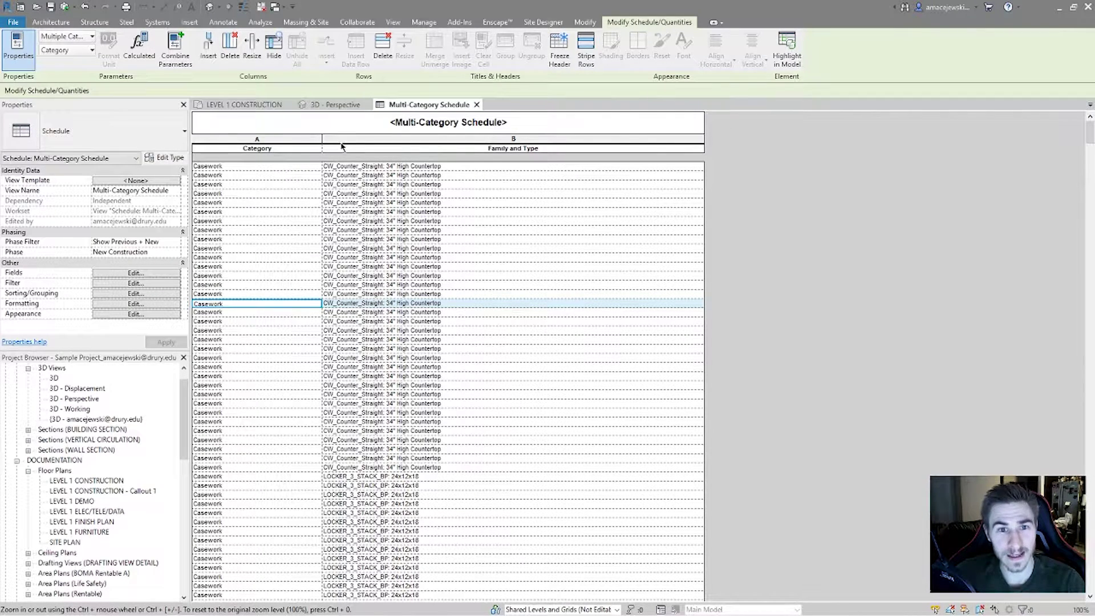
- Freeze the schedule header and scroll the Casework rows to confirm the headings stay fixed
left_click(558, 50)
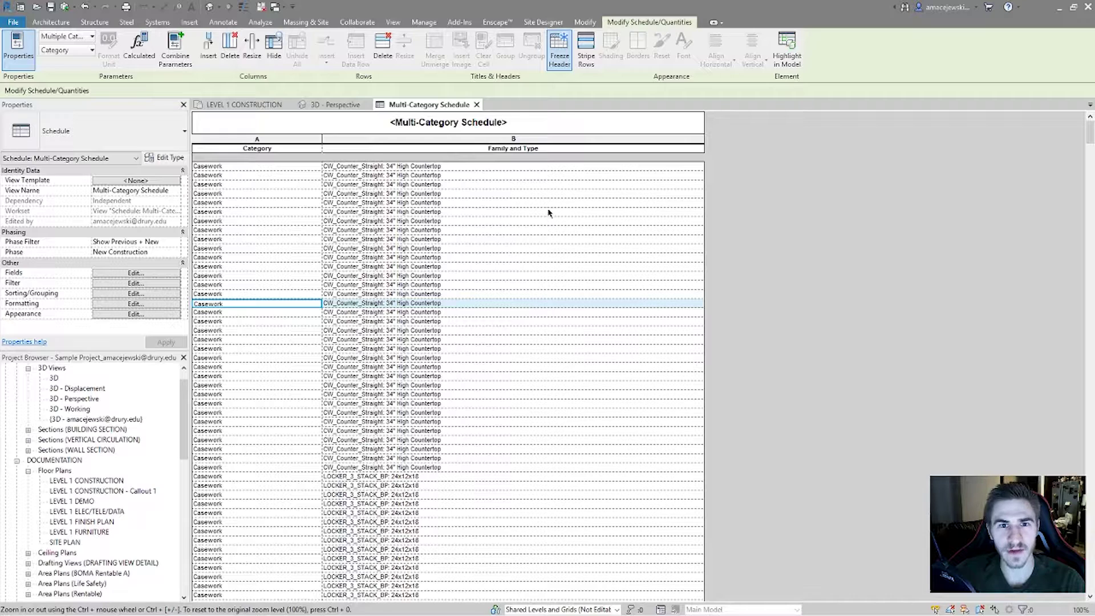
scroll(276, 166, "down", 10)
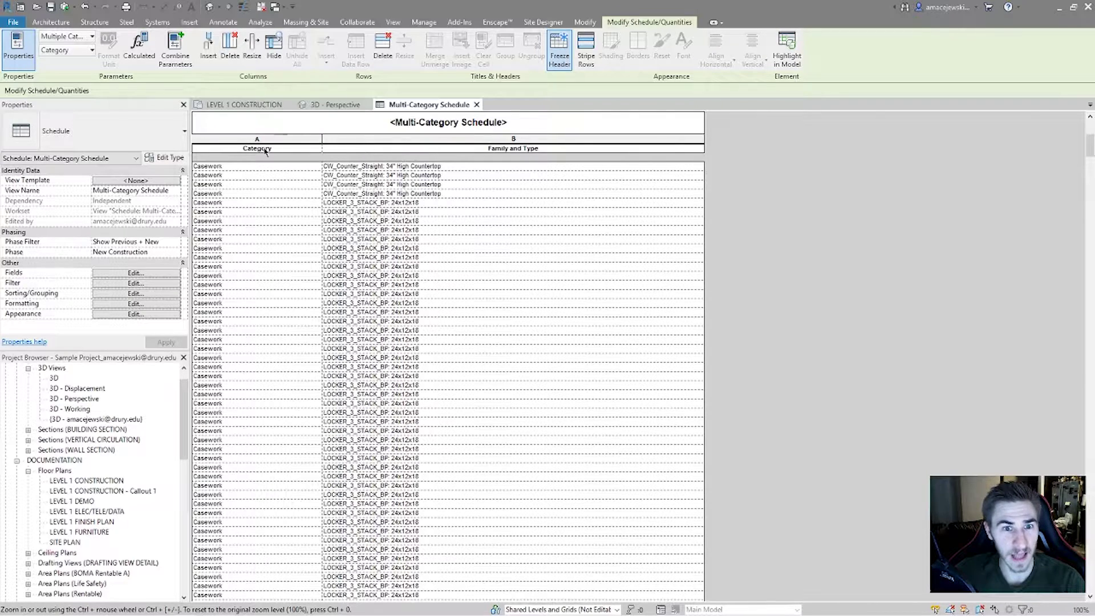
scroll(430, 188, "down", 1)
scroll(437, 231, "up", 5)
scroll(439, 225, "down", 5)
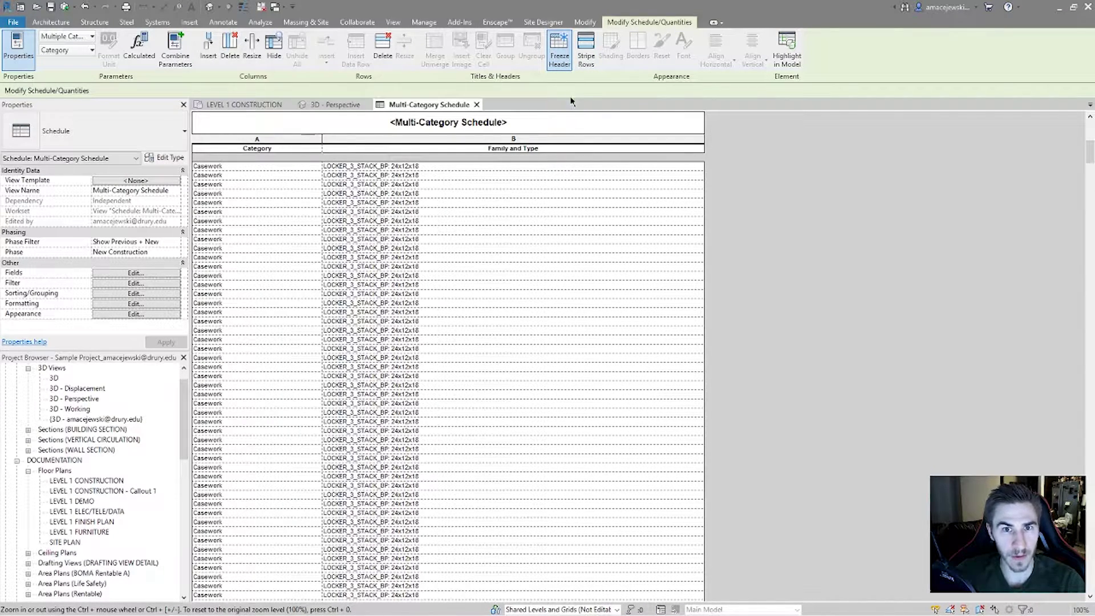
left_click(562, 67)
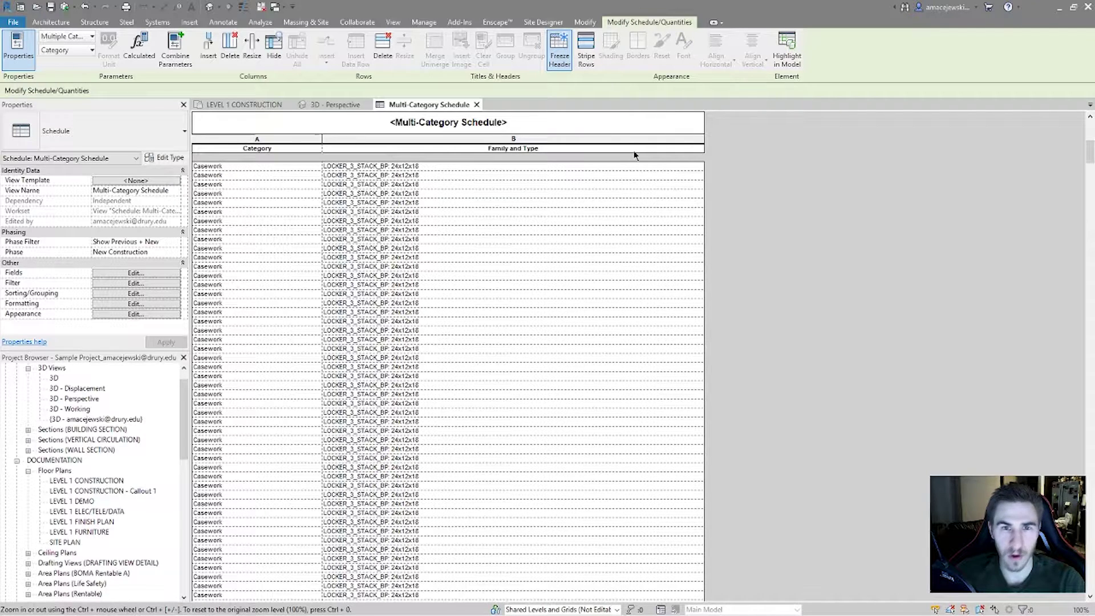
- Switch to the 3D - Perspective view, clear the selection, and bring up Visibility/Graphic Overrides with VG
left_click(337, 105)
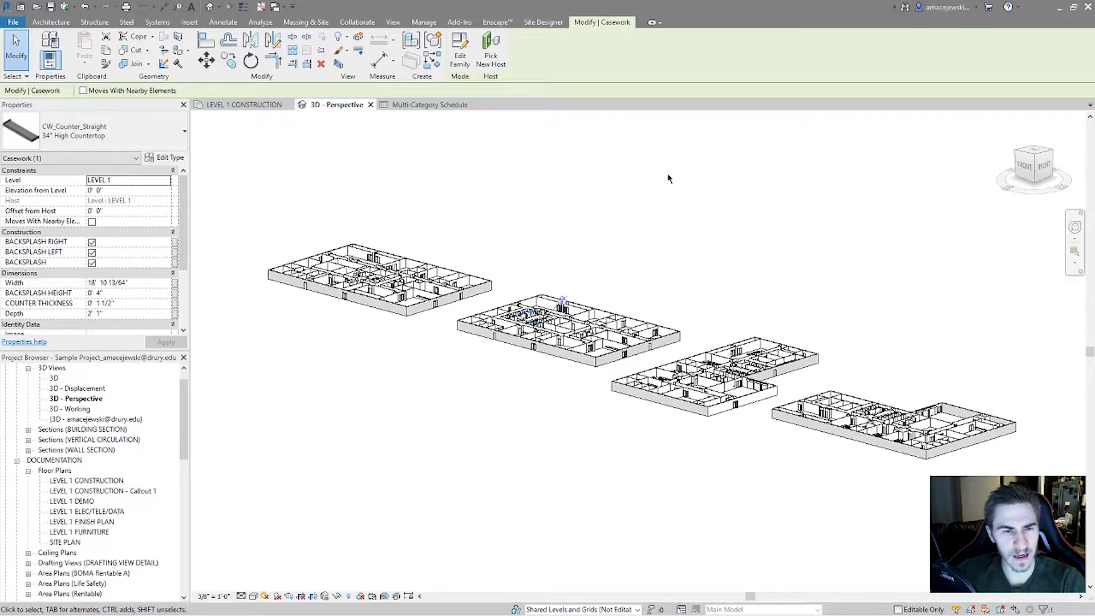
left_click(681, 291)
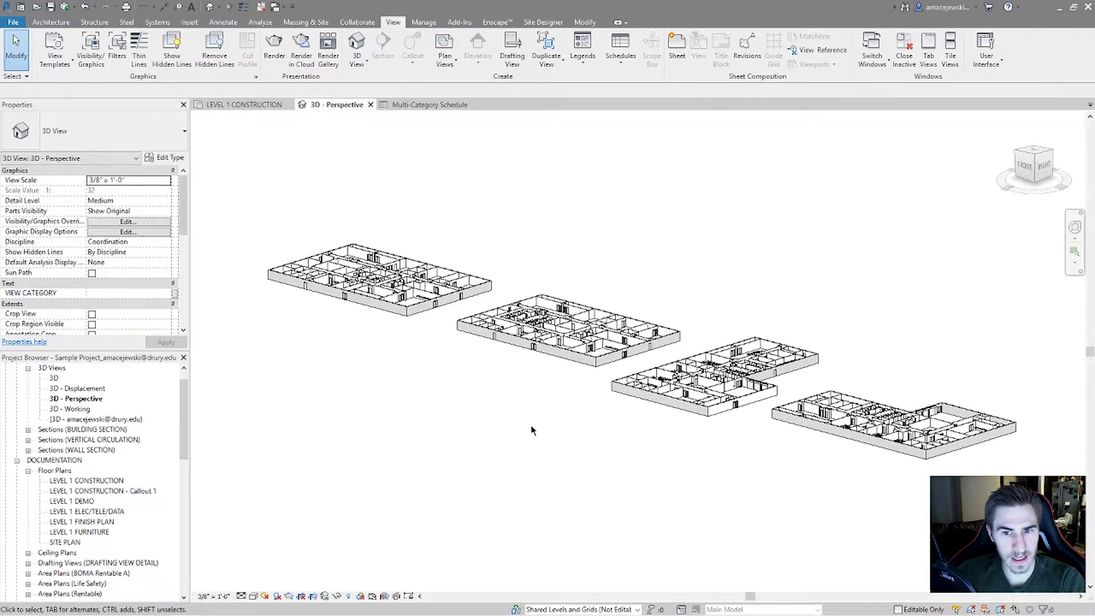
key("v")
key("g")
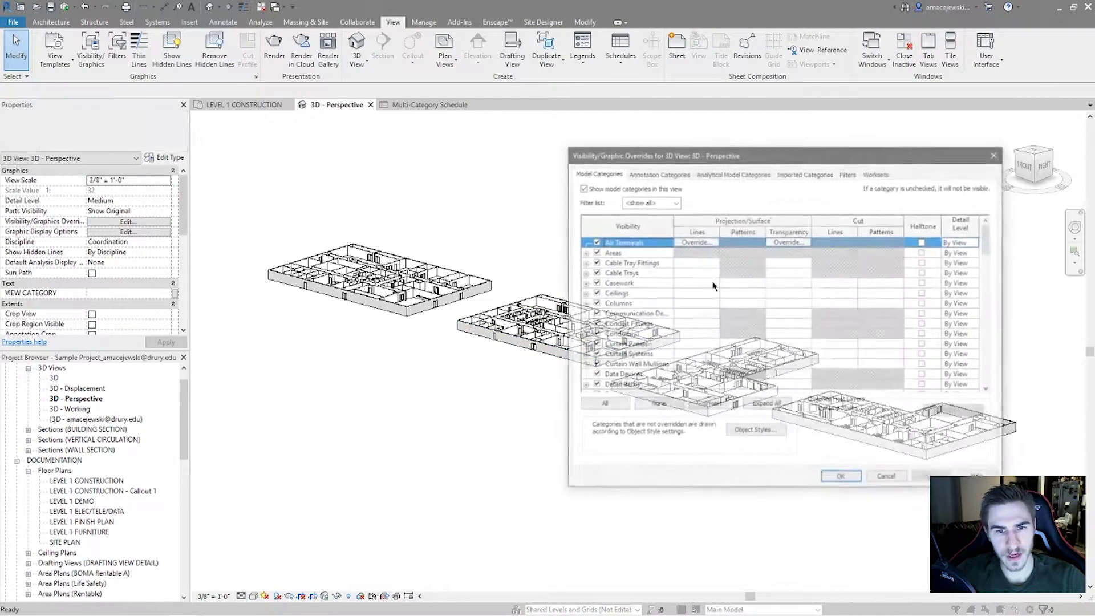
scroll(748, 297, "down", 6)
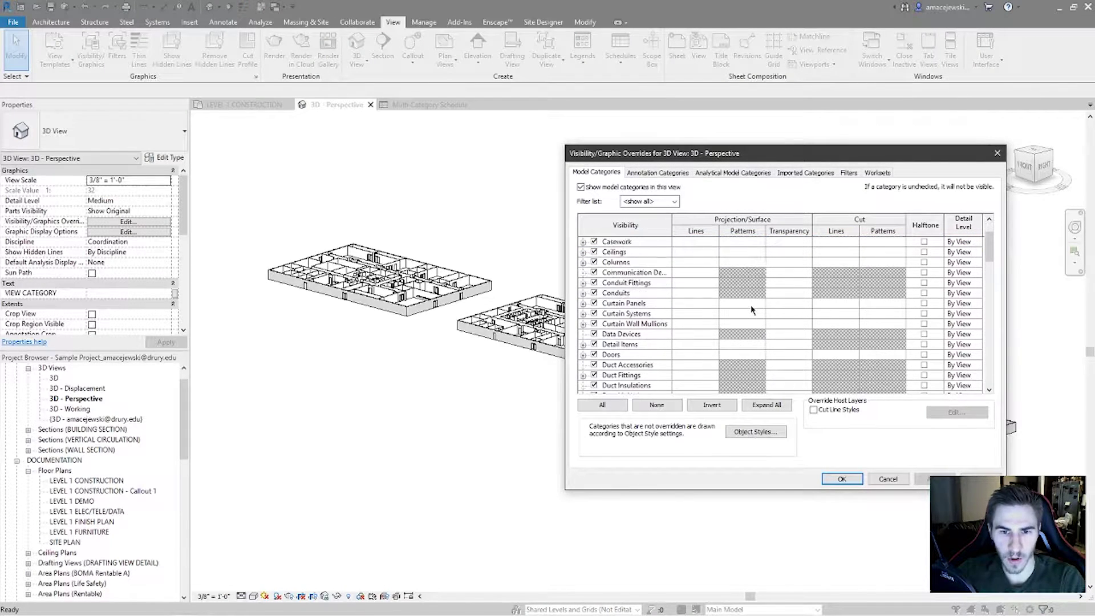
scroll(748, 298, "down", 10)
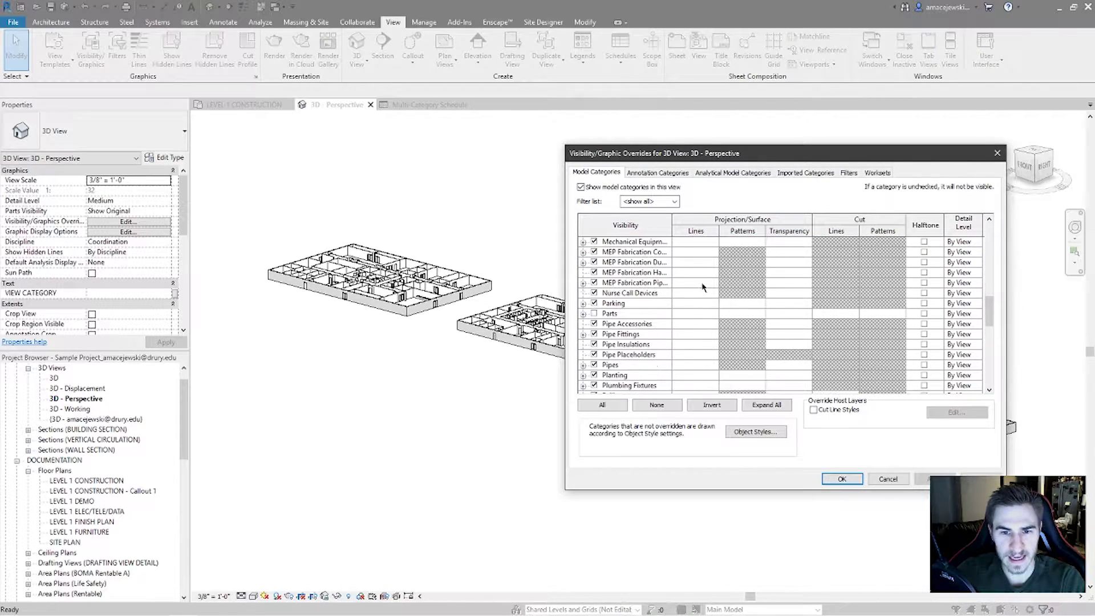
scroll(699, 305, "up", 5)
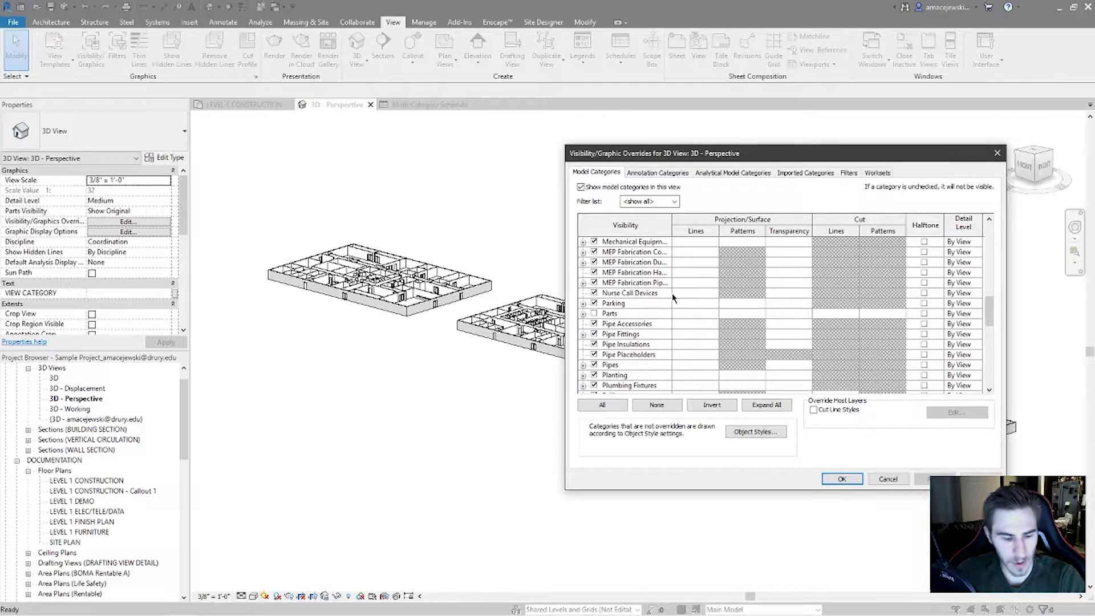
- Expand Site, turn on Internal Origin, and apply the visibility change
key("s")
scroll(653, 319, "down", 5)
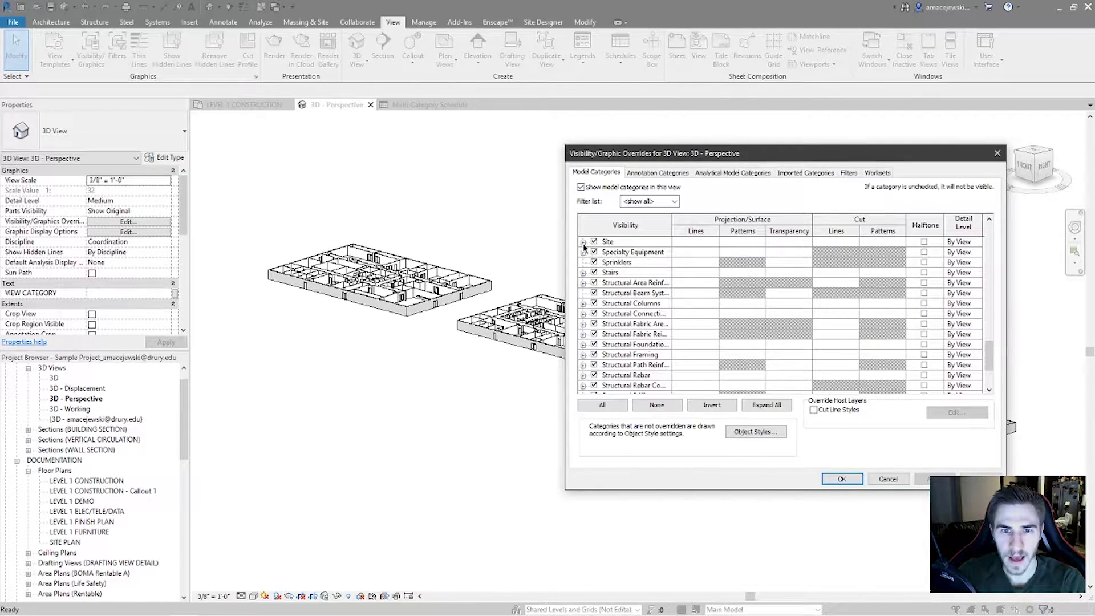
left_click(582, 242)
left_click(655, 272)
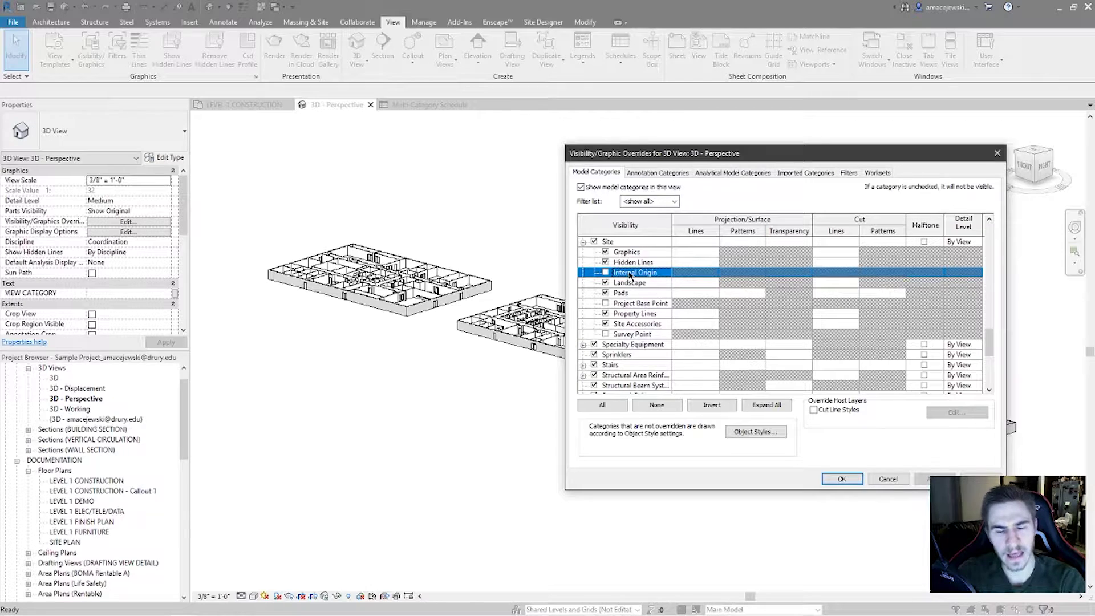
left_click(606, 272)
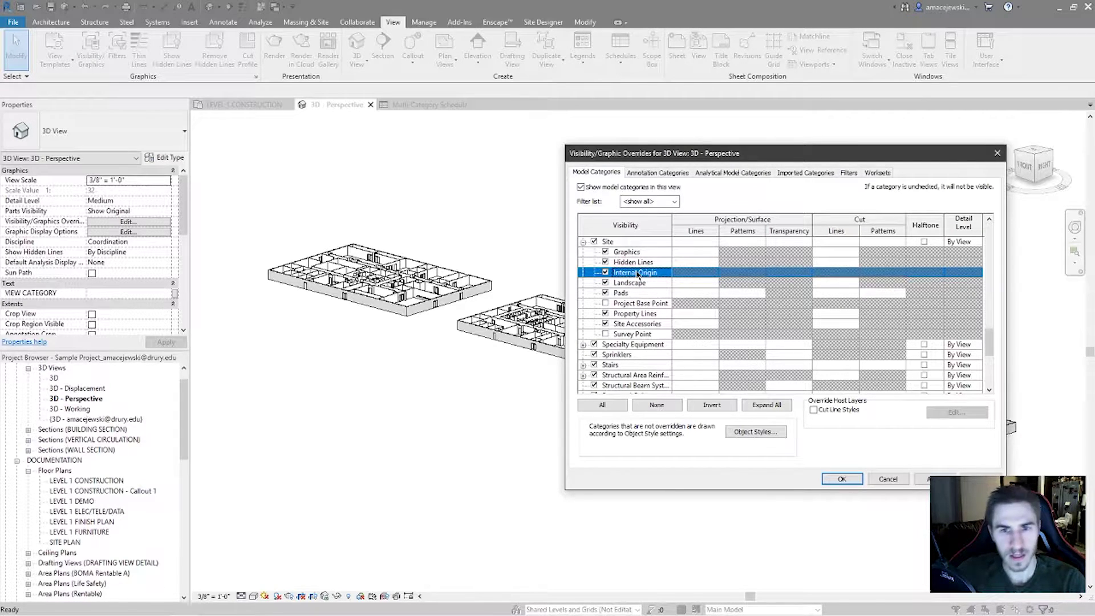
left_click(842, 479)
scroll(643, 416, "down", 2)
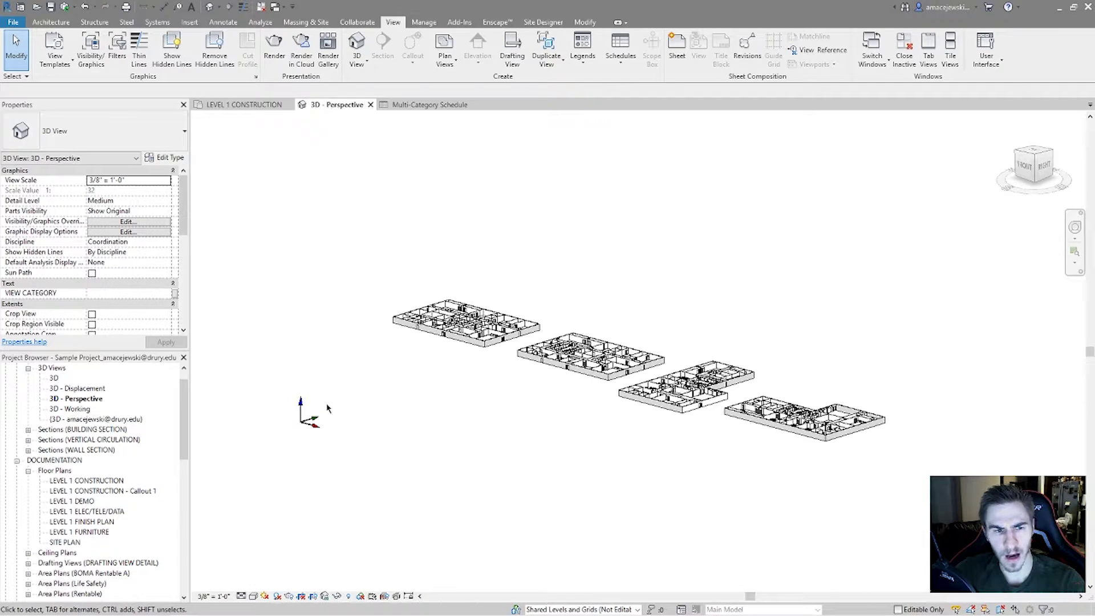
left_click_drag(272, 374, 359, 462)
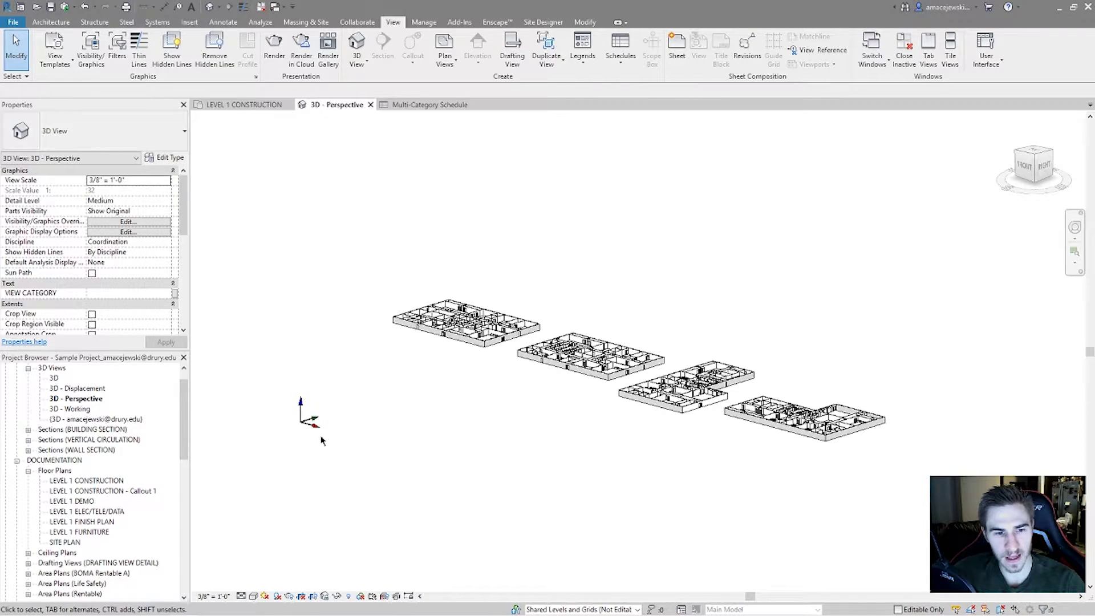
left_click_drag(279, 455, 352, 394)
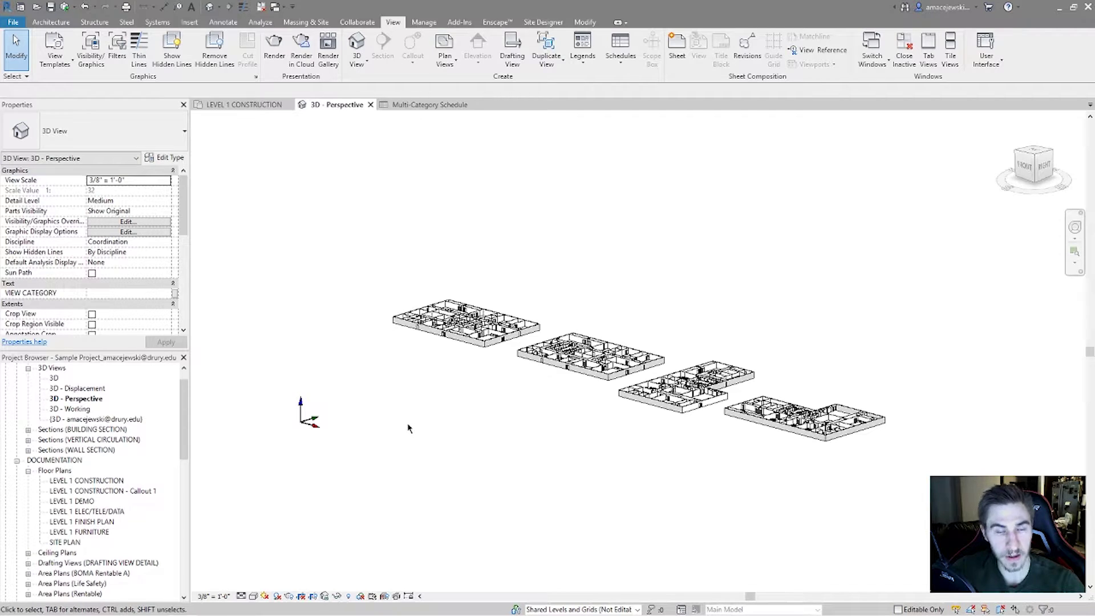
left_click_drag(270, 369, 358, 471)
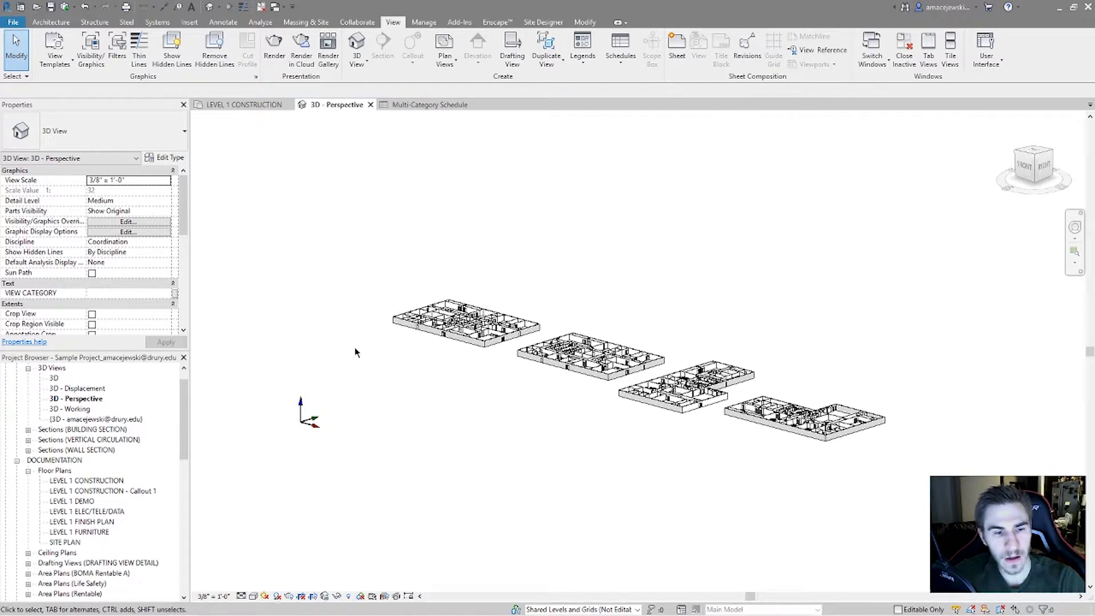
left_click_drag(274, 375, 361, 453)
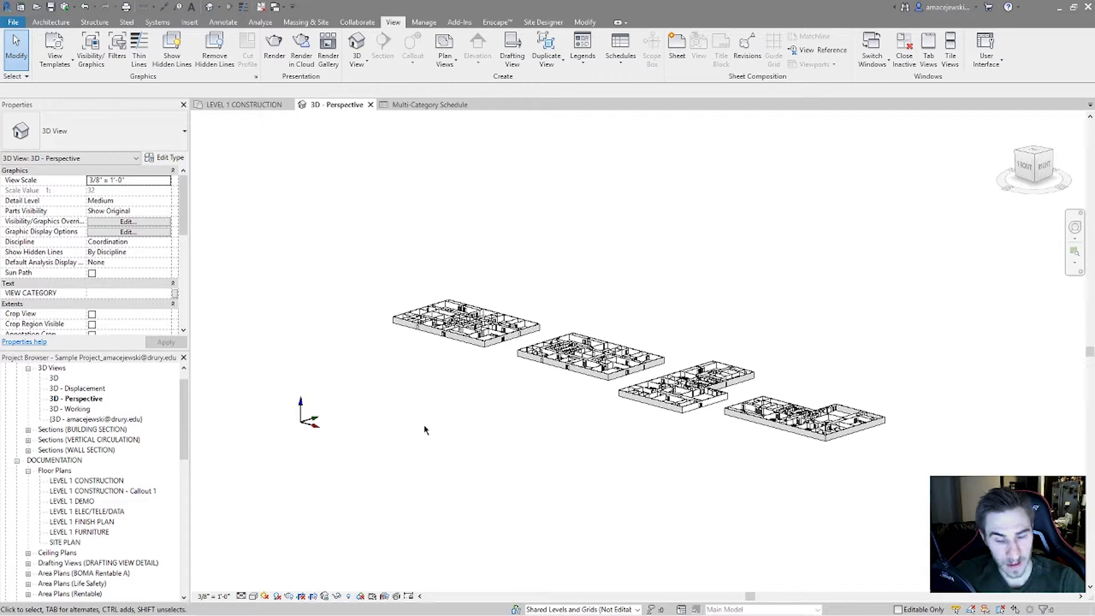
- Reopen VG, uncheck Site > Internal Origin, and apply so the marker is hidden again
key("v")
key("g")
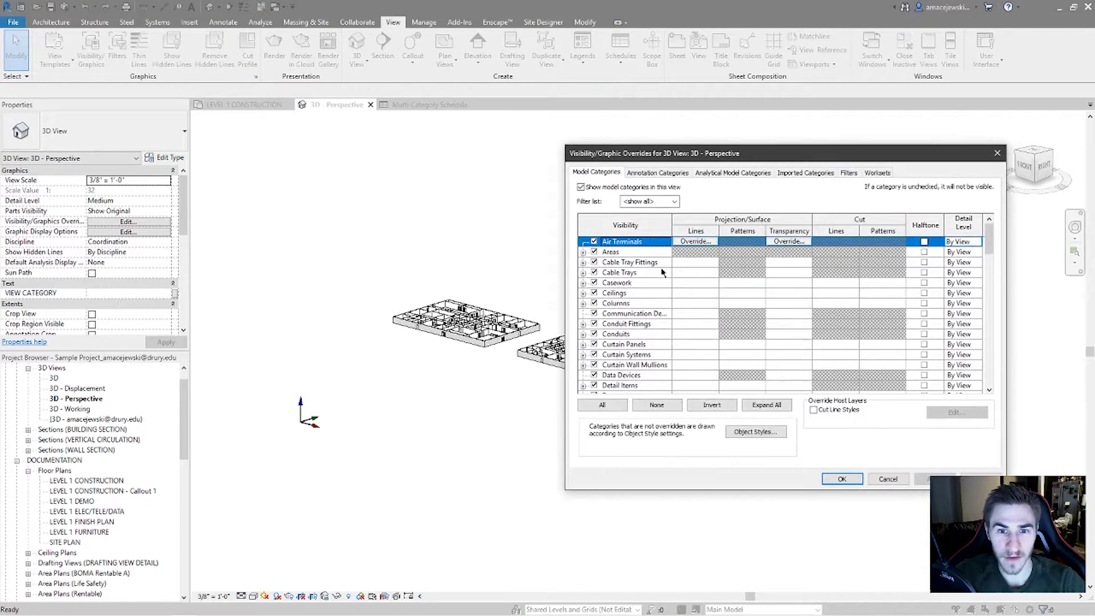
scroll(662, 272, "down", 4)
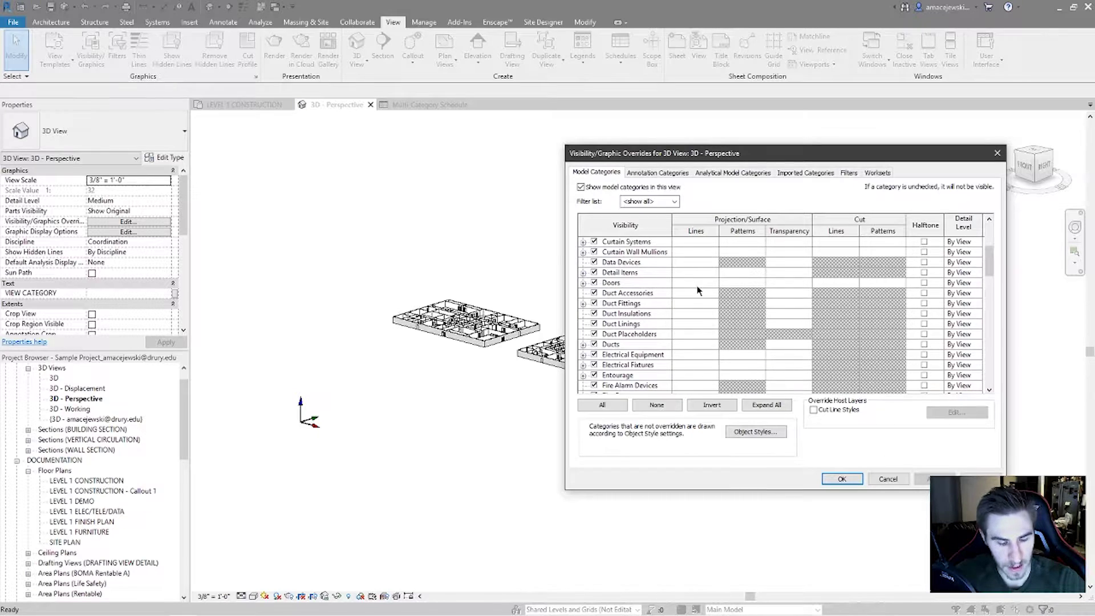
key("s")
scroll(608, 329, "down", 2)
left_click(582, 324)
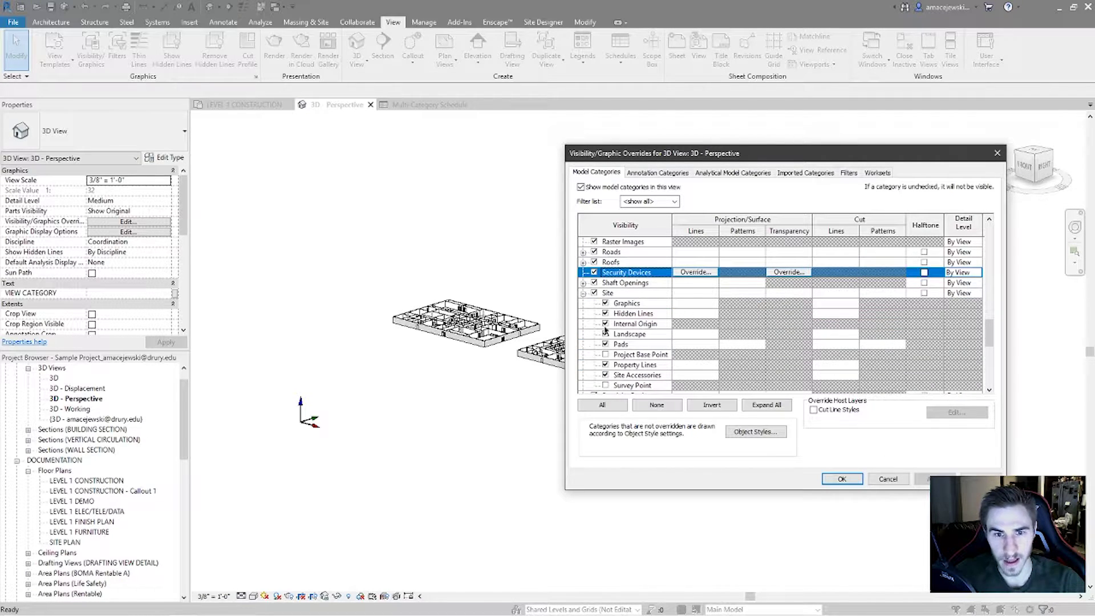
left_click(606, 323)
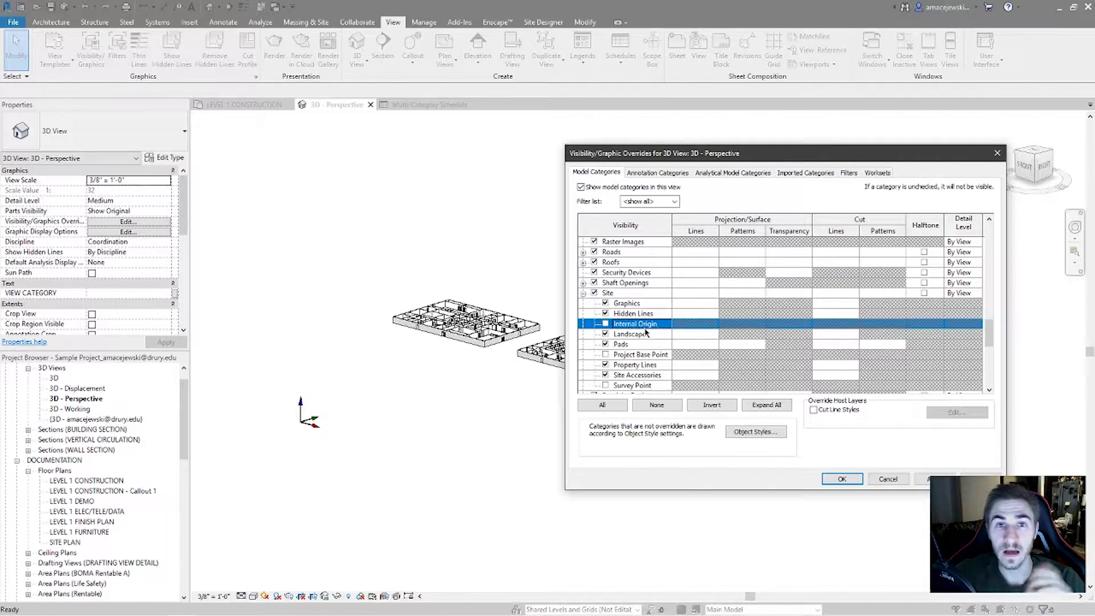
left_click(843, 479)
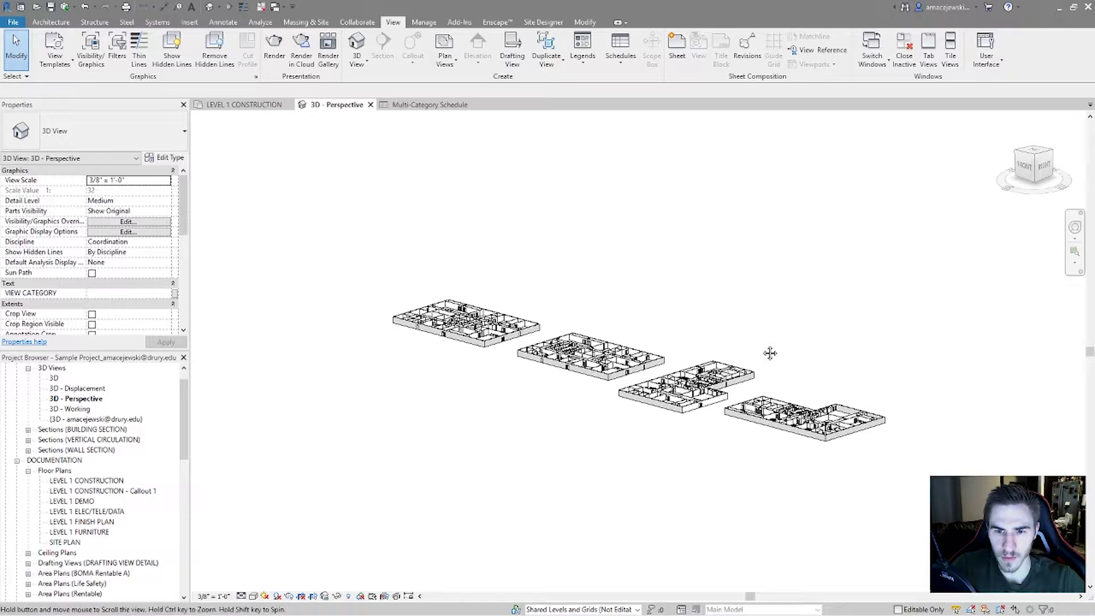
- Switch the 3D view to Perspective using the ViewCube menu
scroll(764, 351, "up", 3)
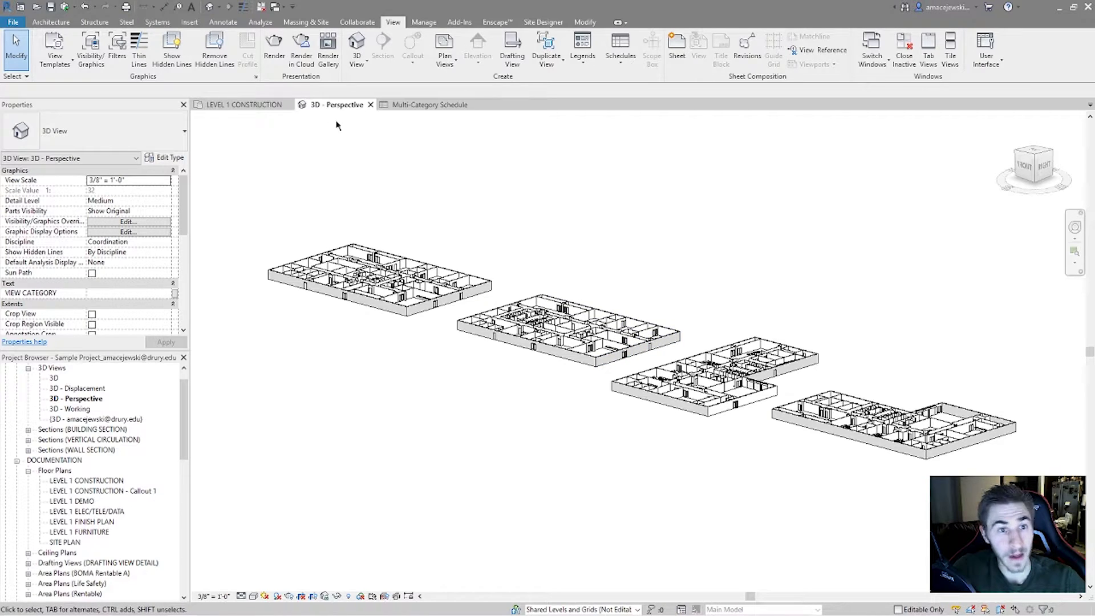
right_click(1037, 165)
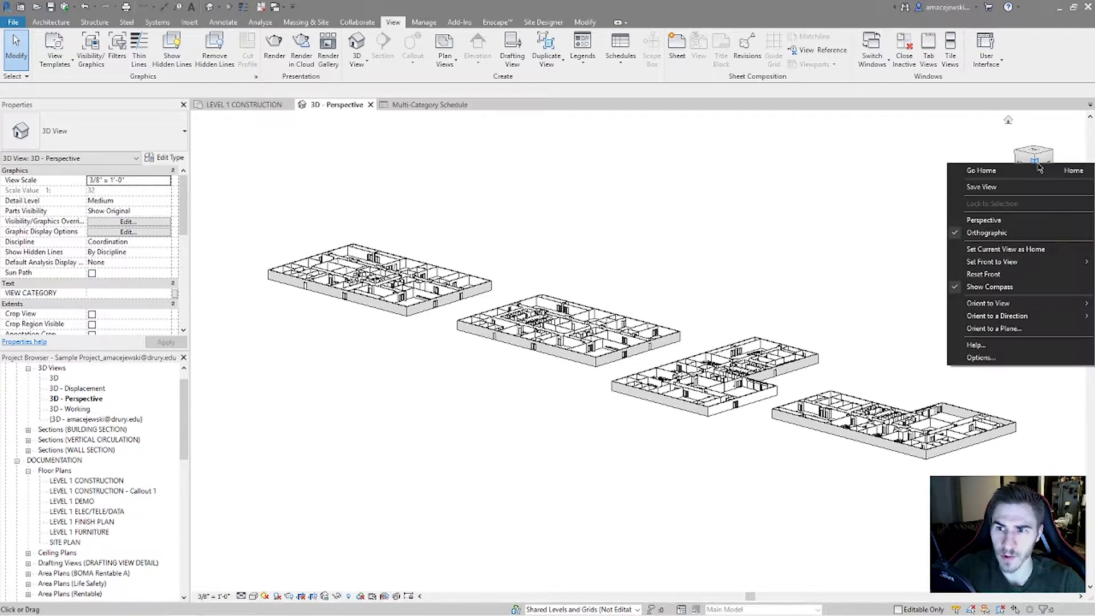
left_click(1029, 223)
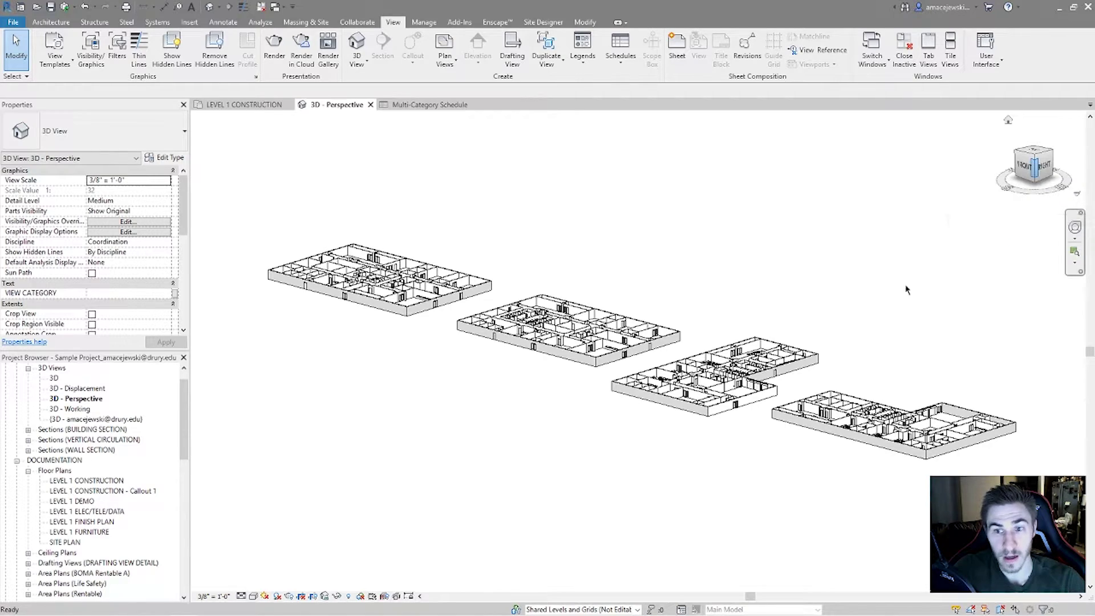
- Orbit and pan to bring the furnished Level 1 floor and its task chairs close
middle_click_drag(829, 315, 430, 277, "shift")
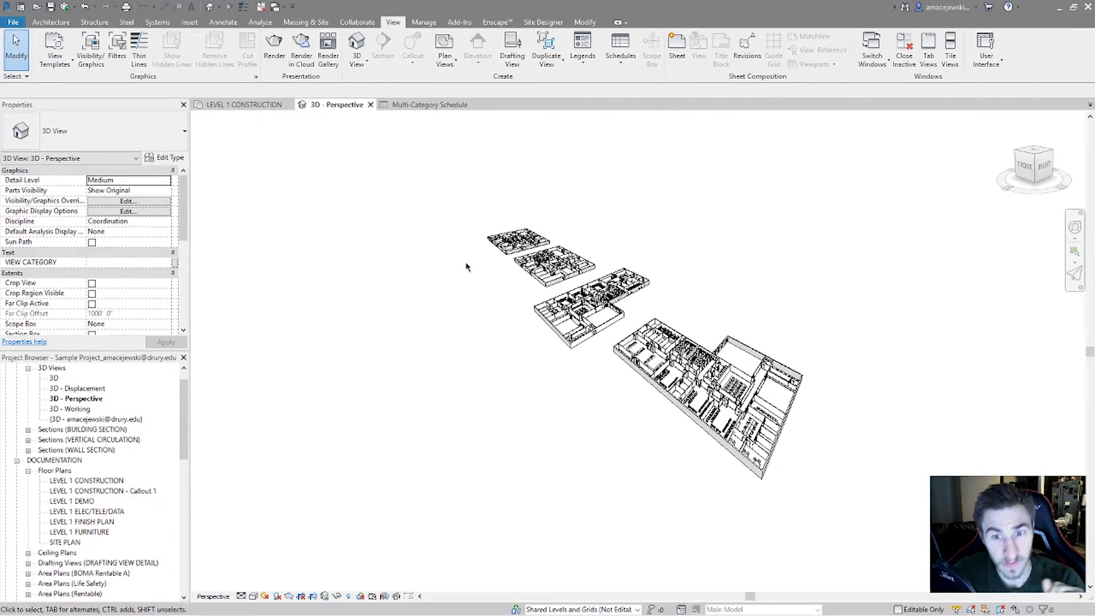
scroll(634, 273, "up", 3)
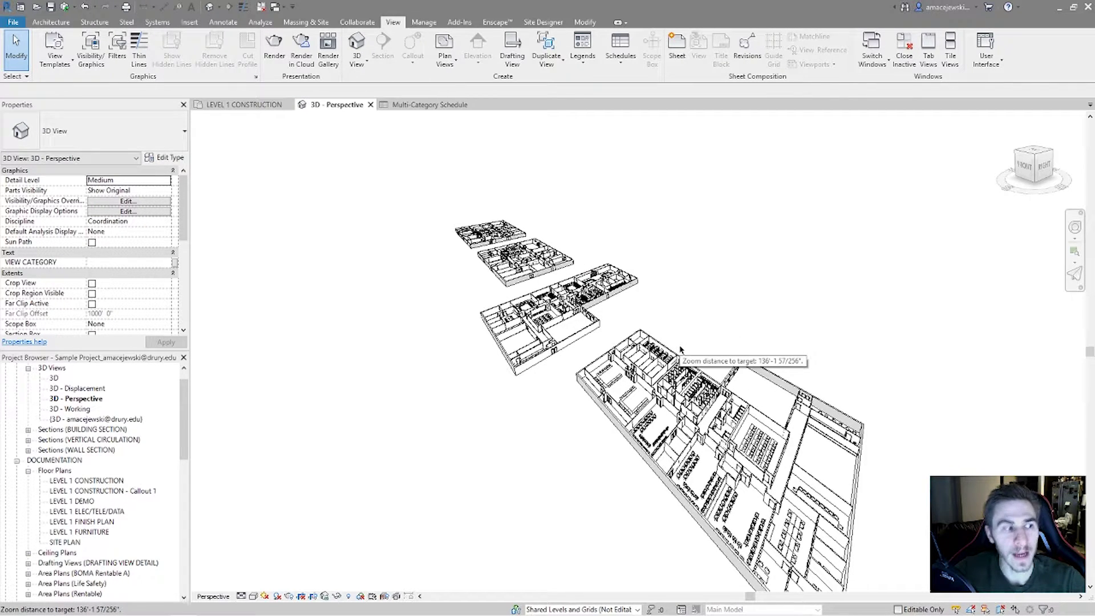
middle_click_drag(711, 357, 655, 182)
middle_click_drag(653, 436, 541, 357)
middle_click_drag(630, 419, 570, 434, "shift")
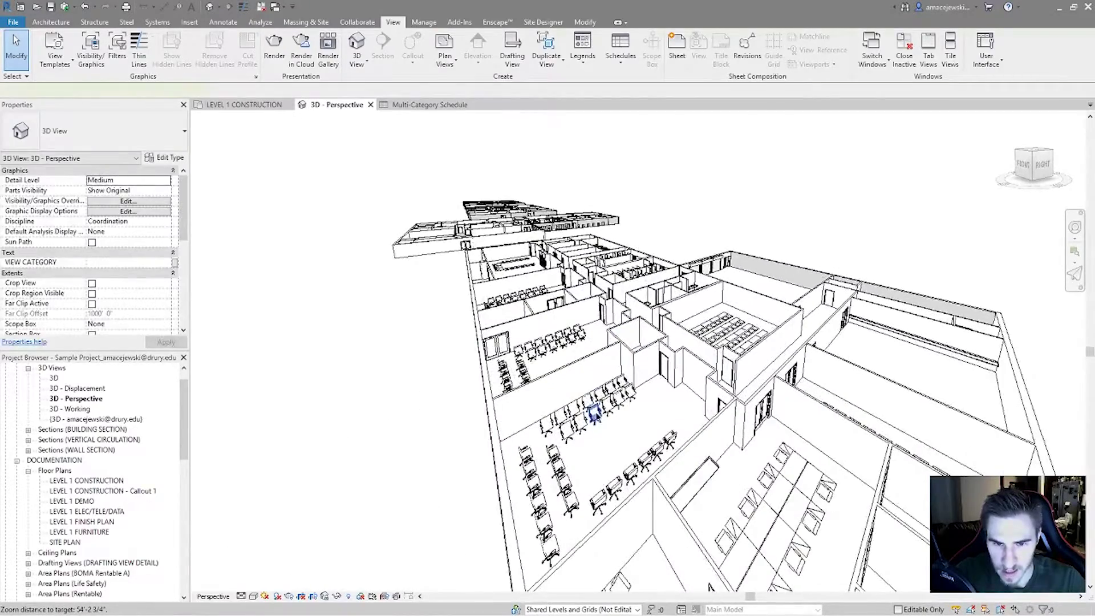
left_click(595, 413)
middle_click_drag(643, 425, 498, 408, "shift")
scroll(656, 372, "up", 5)
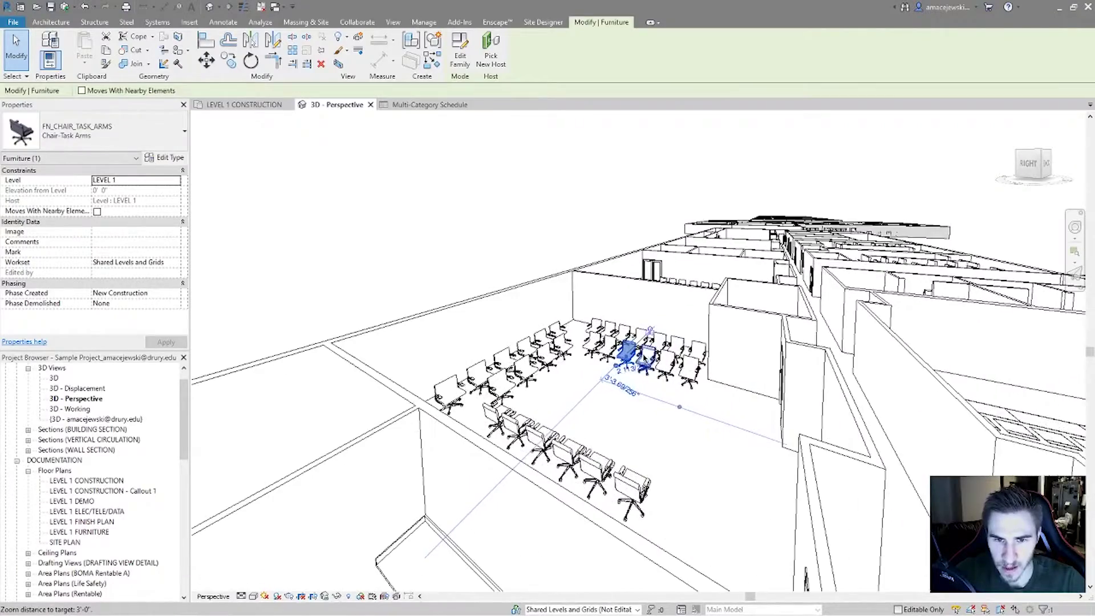
- Zoom and orbit toward the front-right for a low-angle look at the chairs
scroll(618, 392, "down", 5)
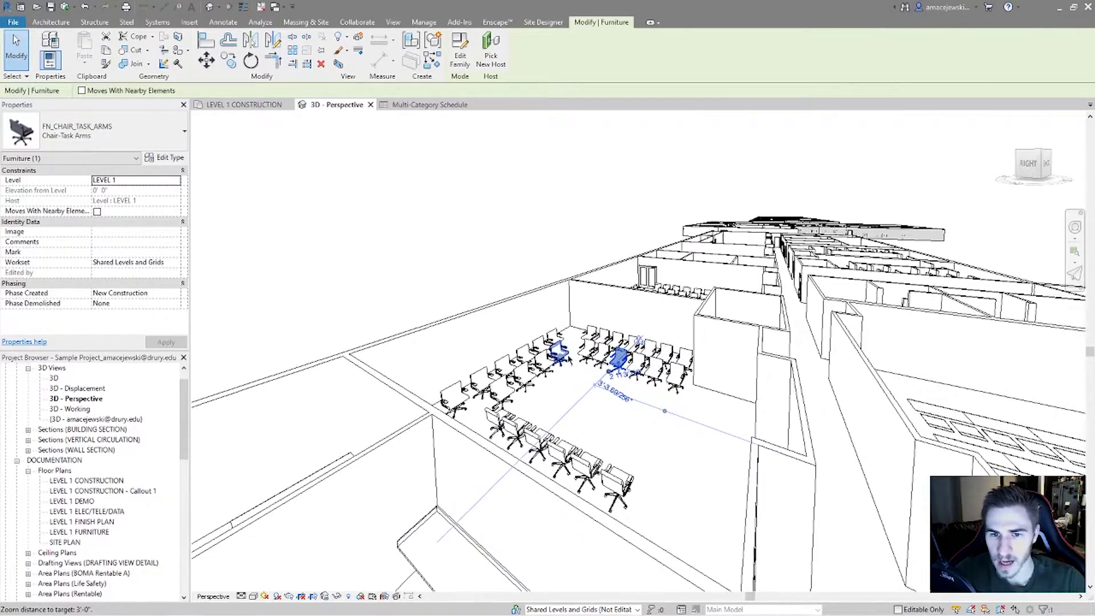
scroll(788, 281, "down", 1)
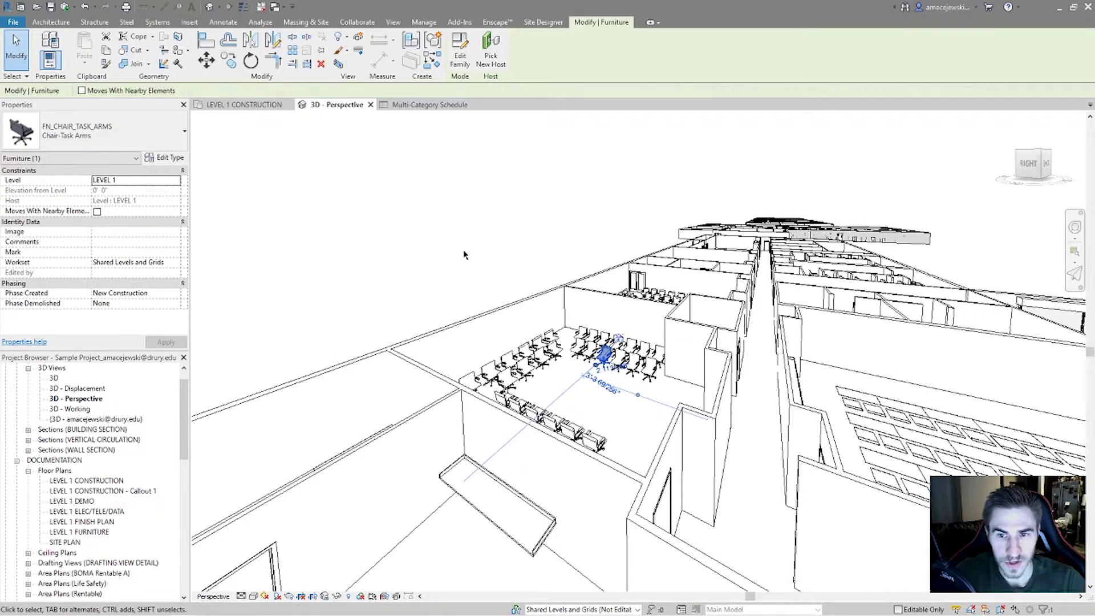
scroll(987, 273, "up", 1)
scroll(988, 277, "up", 3)
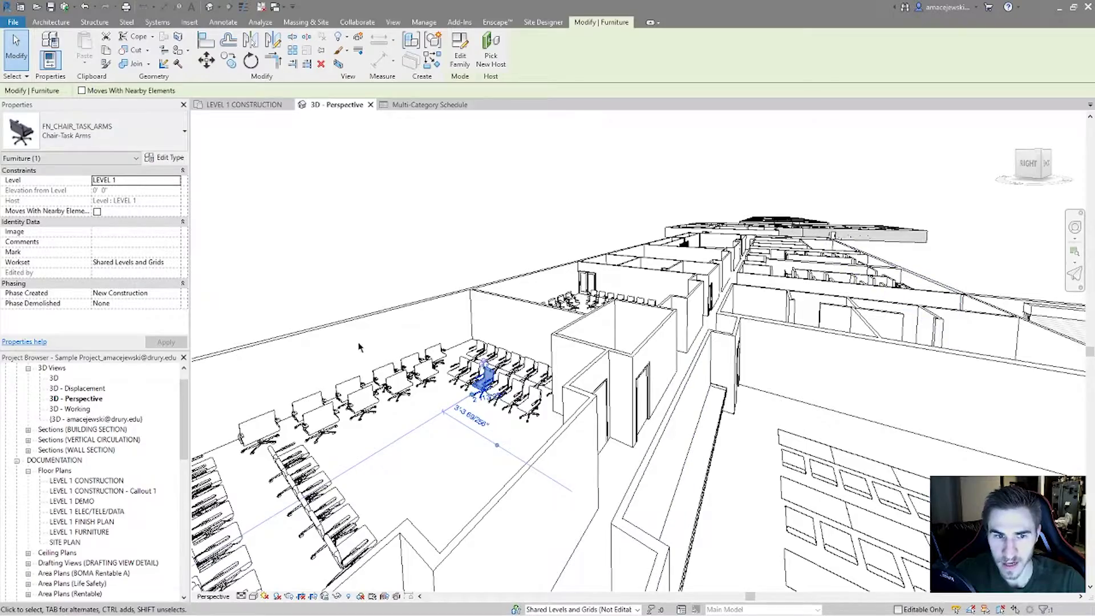
scroll(296, 279, "up", 5)
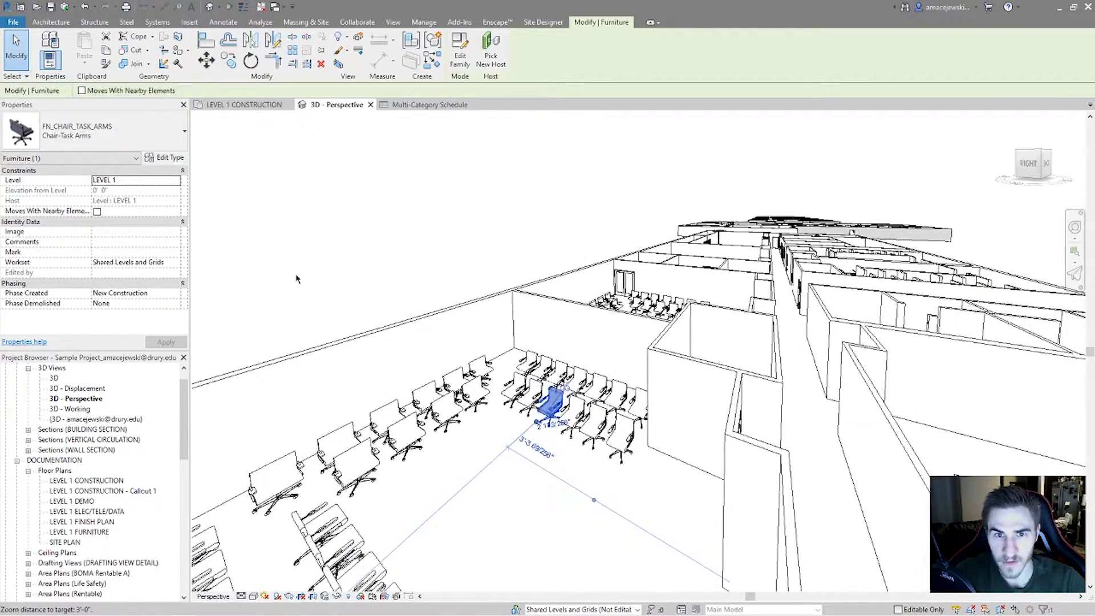
scroll(495, 275, "down", 6)
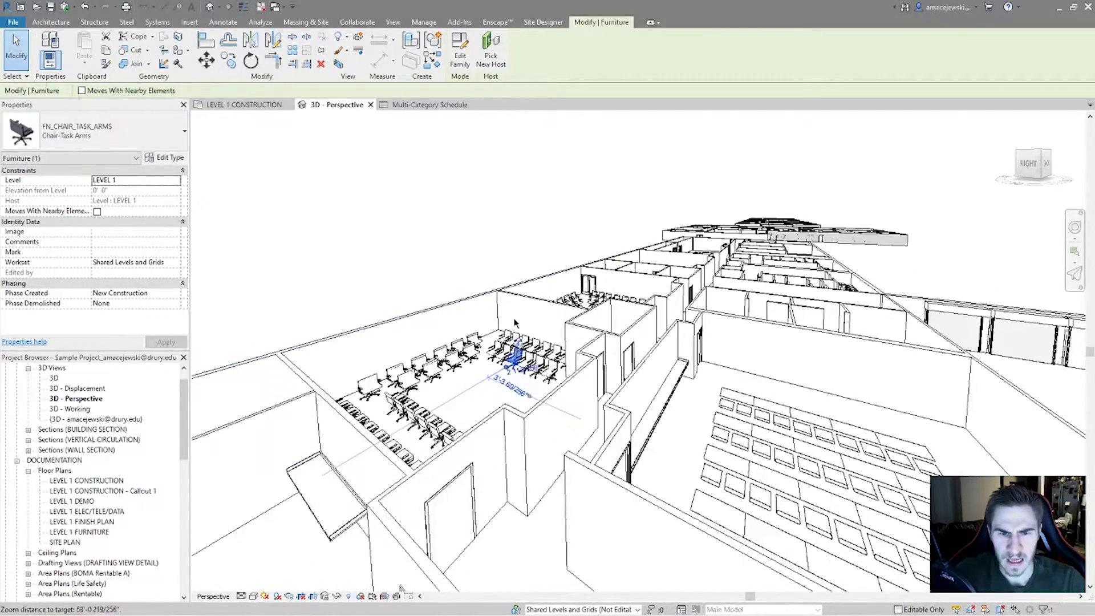
middle_click_drag(540, 316, 621, 325, "shift")
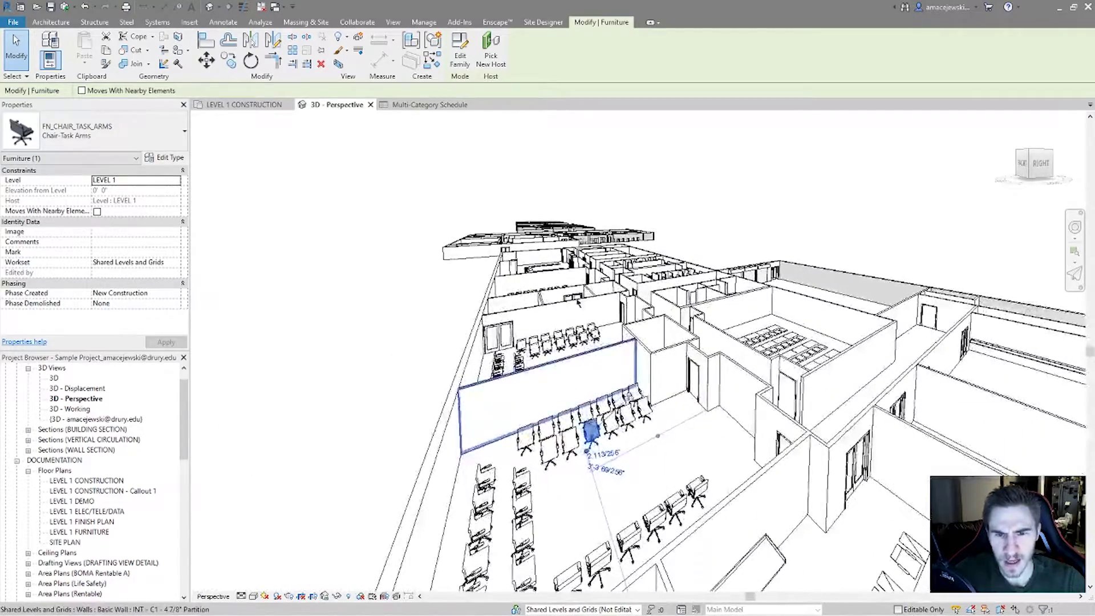
scroll(531, 326, "down", 3)
scroll(524, 323, "down", 1)
middle_click_drag(449, 400, 506, 337, "shift")
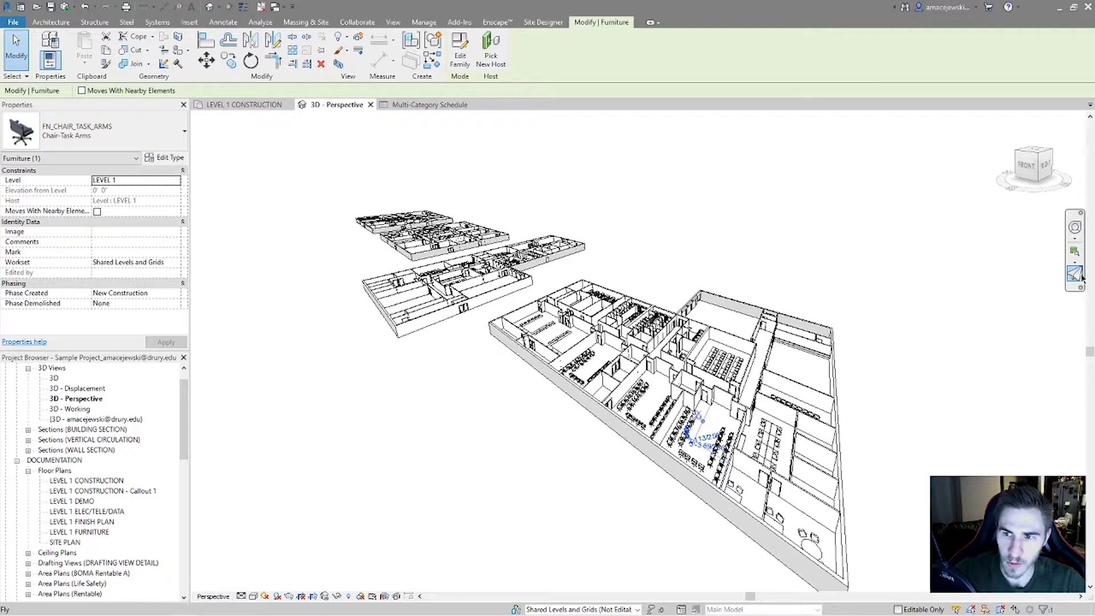
- Activate Fly mode and look around the stacked floor slabs from above
right_click(1029, 165)
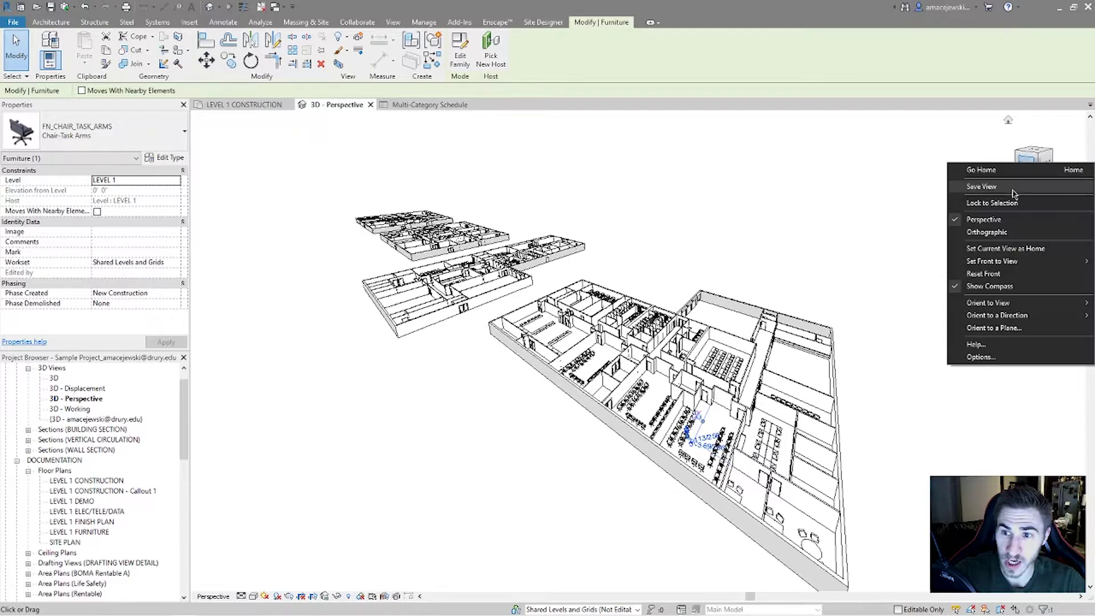
left_click(920, 244)
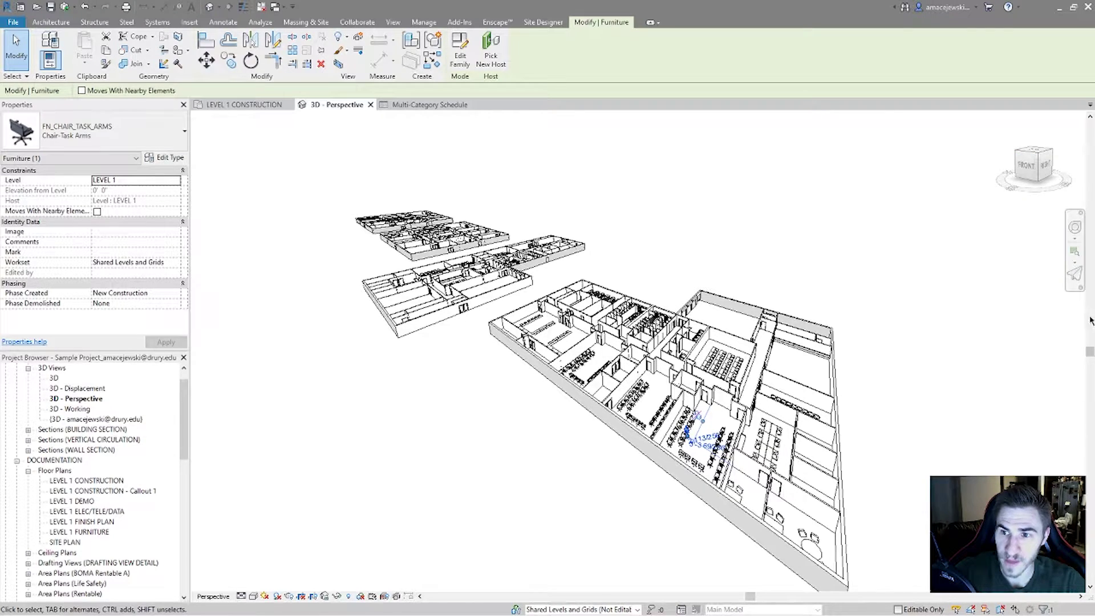
left_click(1075, 275)
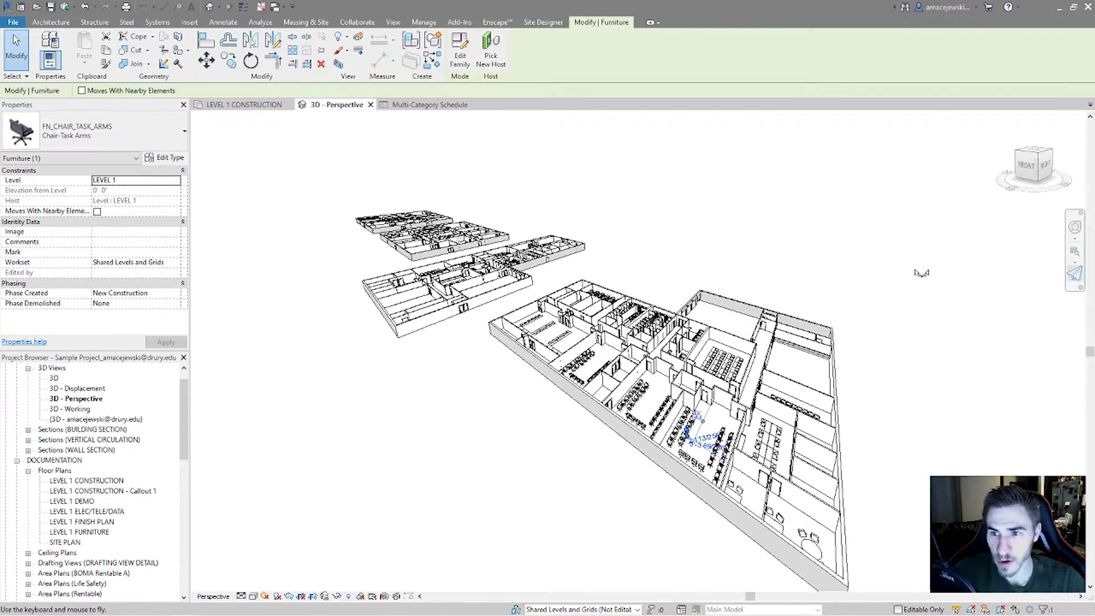
left_click(1076, 278)
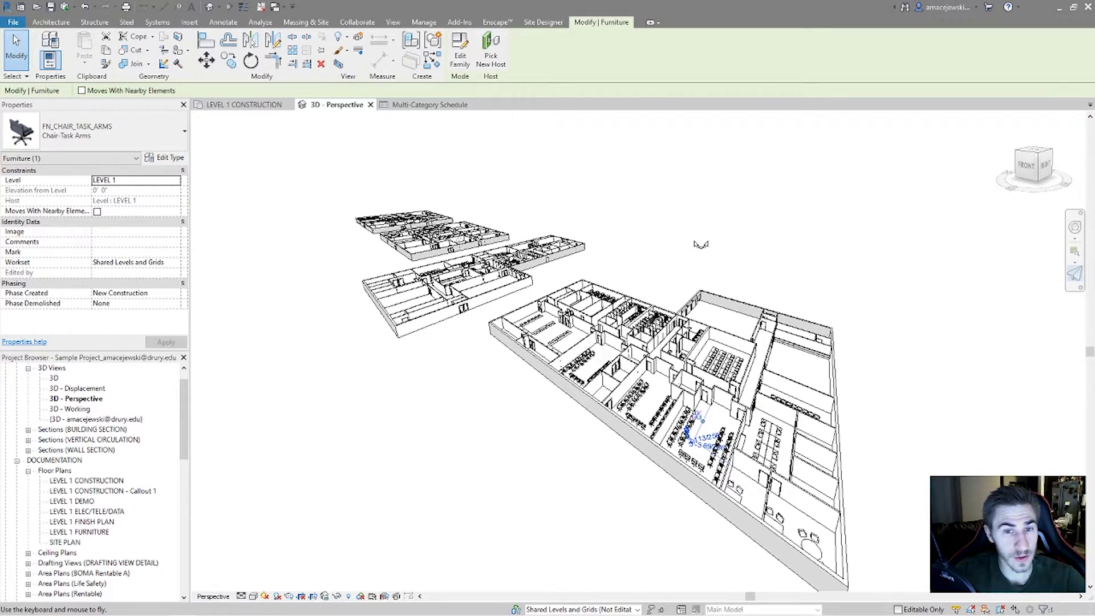
mouse_move(690, 249)
left_mouse_down()
mouse_move(581, 246)
mouse_move(786, 235)
mouse_move(679, 208)
mouse_move(614, 222)
mouse_move(870, 240)
mouse_move(671, 241)
left_mouse_up()
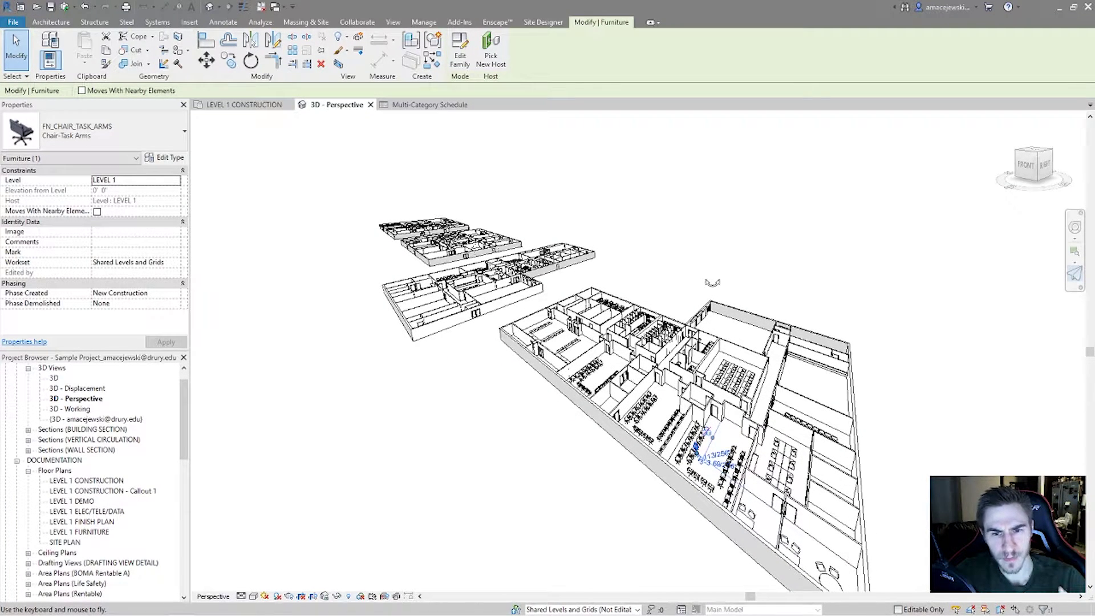
left_click(1079, 278)
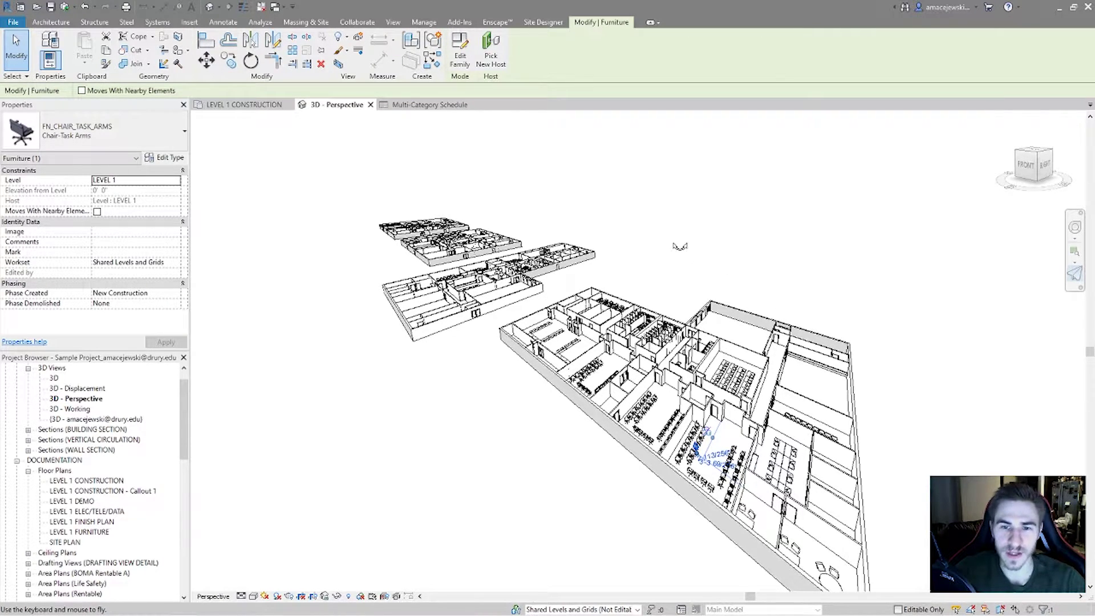
mouse_move(658, 288)
left_mouse_down()
mouse_move(659, 255)
mouse_move(614, 231)
mouse_move(582, 252)
mouse_move(588, 292)
mouse_move(685, 277)
mouse_move(648, 255)
mouse_move(676, 308)
mouse_move(724, 267)
mouse_move(525, 220)
mouse_move(508, 270)
mouse_move(651, 292)
mouse_move(669, 282)
left_mouse_up()
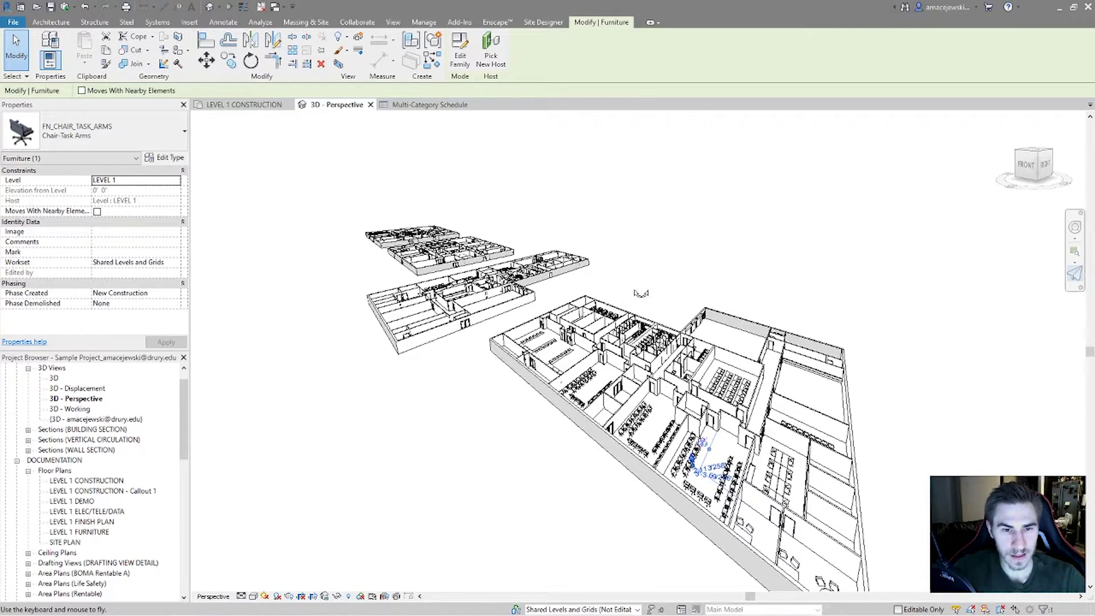
left_click_drag(664, 289, 640, 260)
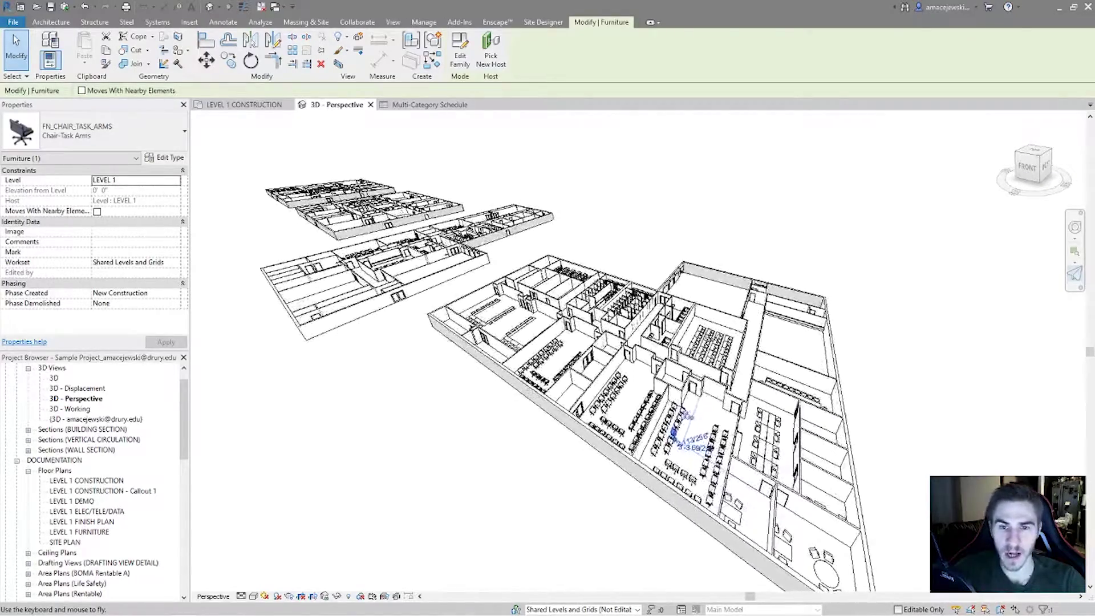
- Fly forward over the ground floor with W, strafing right with D while turning left
key("w")
left_click_drag(640, 342, 653, 357)
key("w")
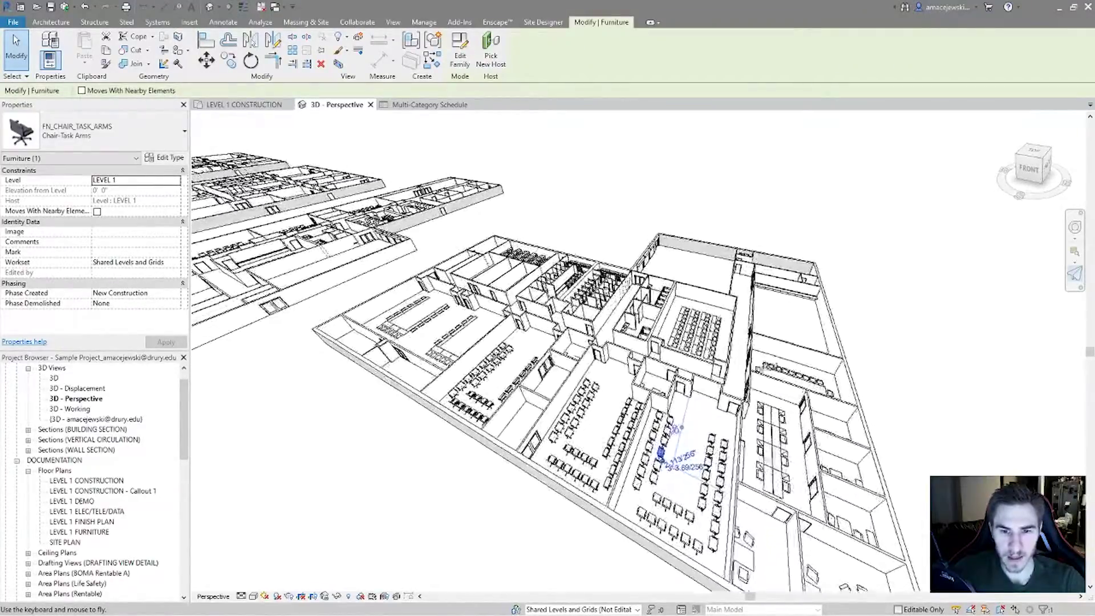
key("w")
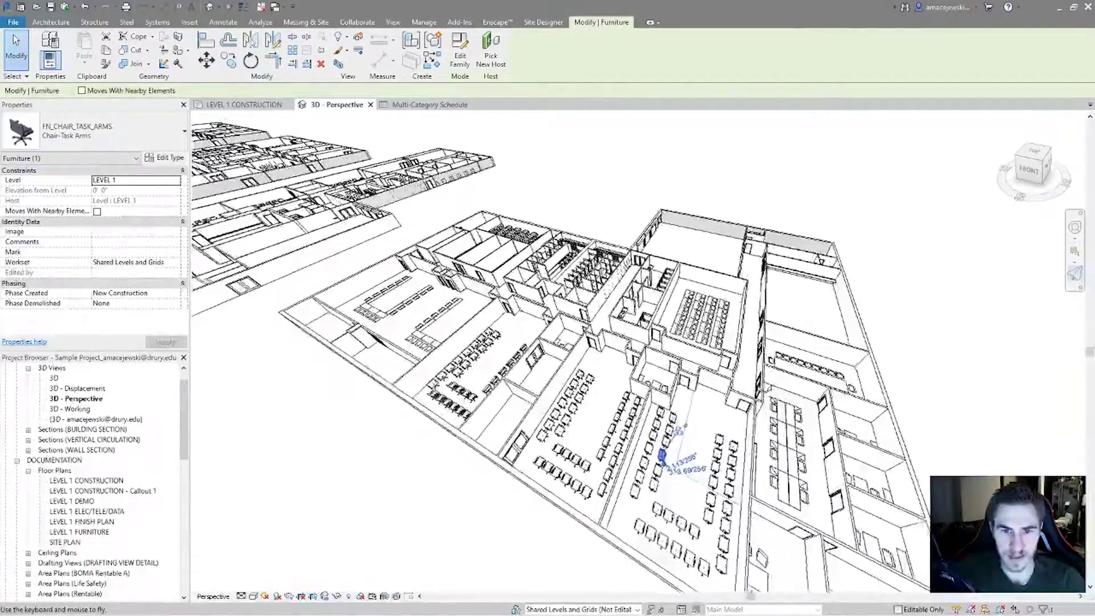
key("w")
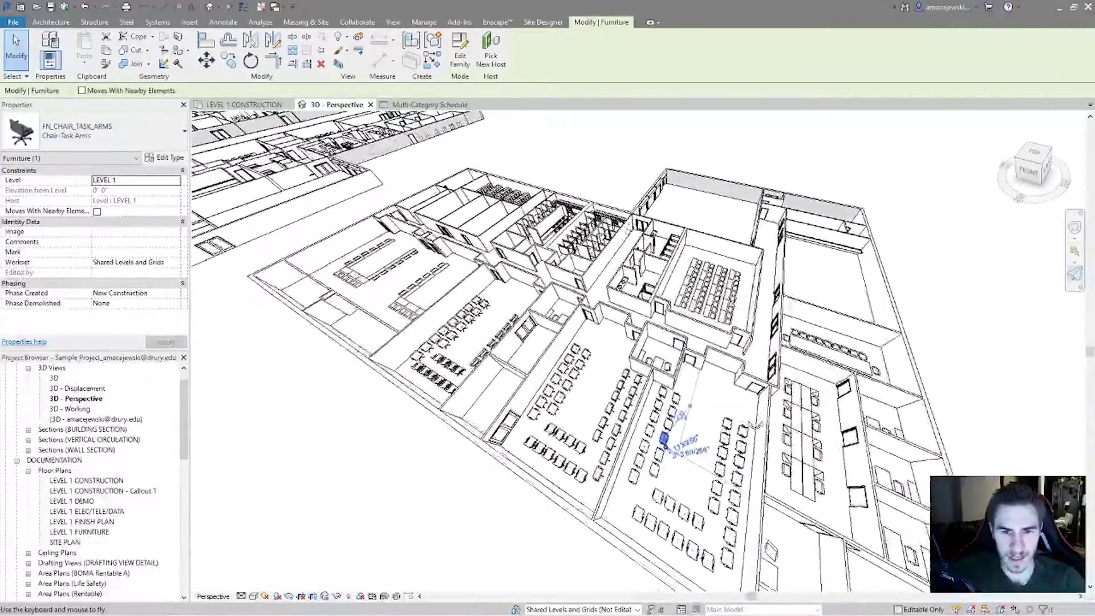
key("w")
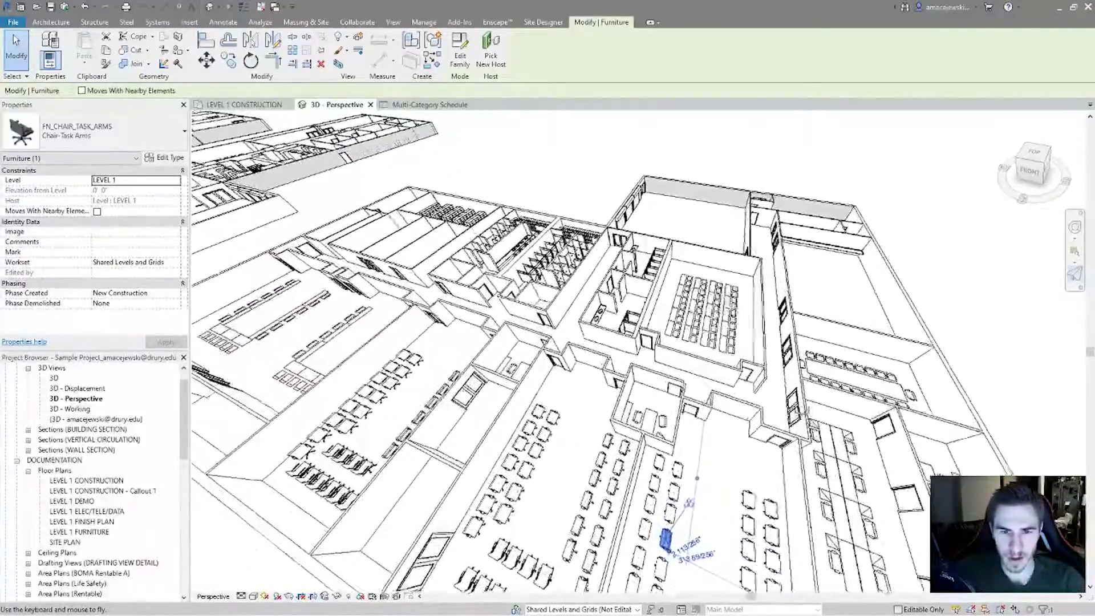
key("d")
left_click_drag(796, 404, 326, 363)
key("d")
key("w")
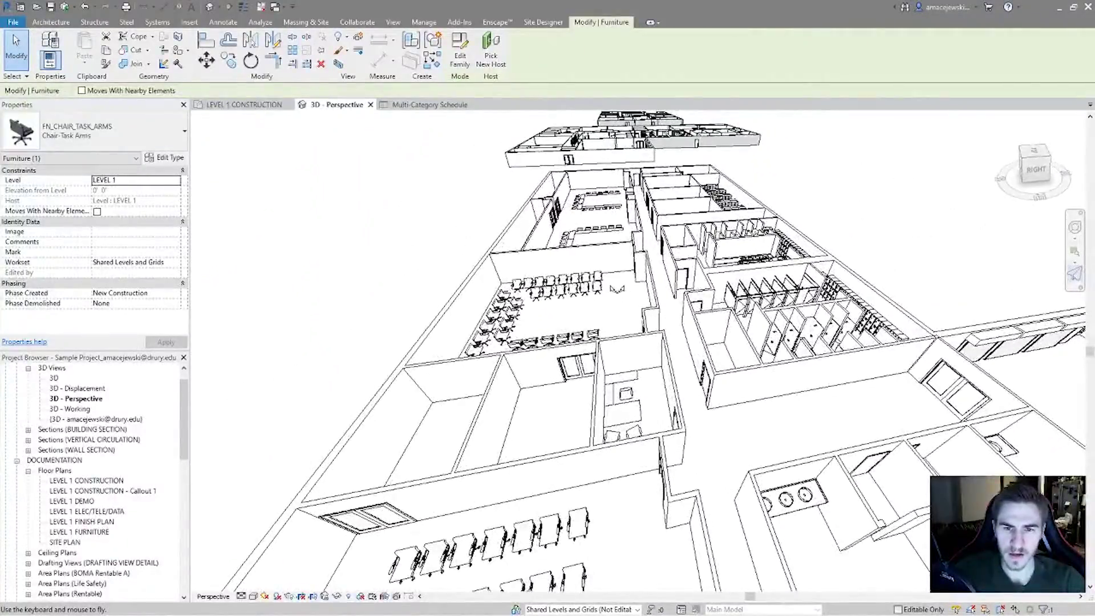
- Tilt up over the chair rows, exit Fly with Esc, and move toward the chairs
left_click_drag(621, 292, 644, 302)
scroll(643, 302, "up", 3)
scroll(643, 302, "down", 3)
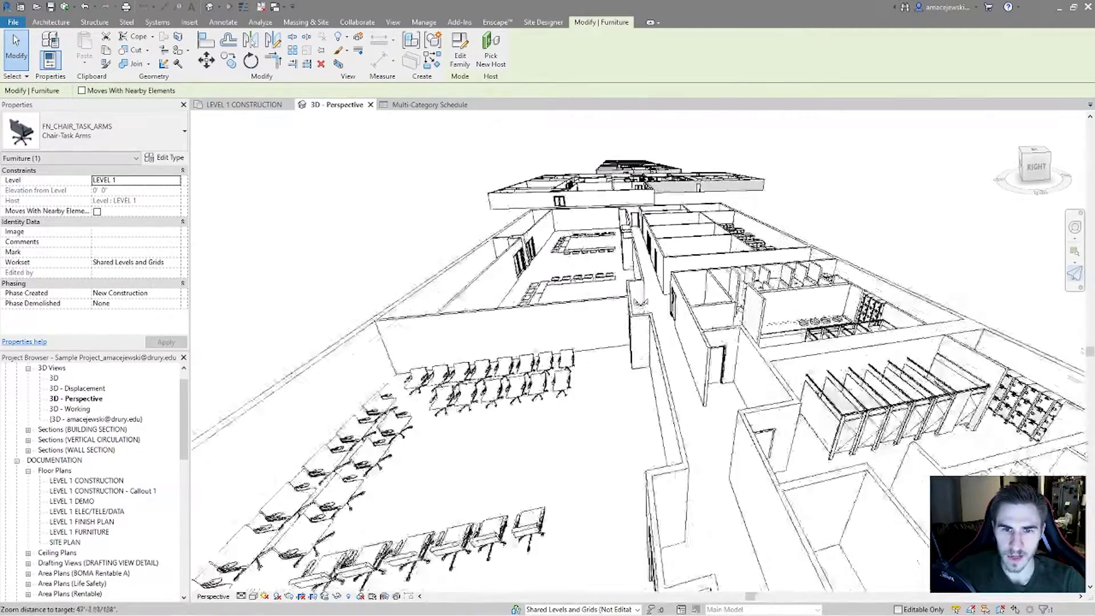
scroll(643, 302, "up", 4)
scroll(610, 361, "down", 2)
scroll(603, 379, "up", 4)
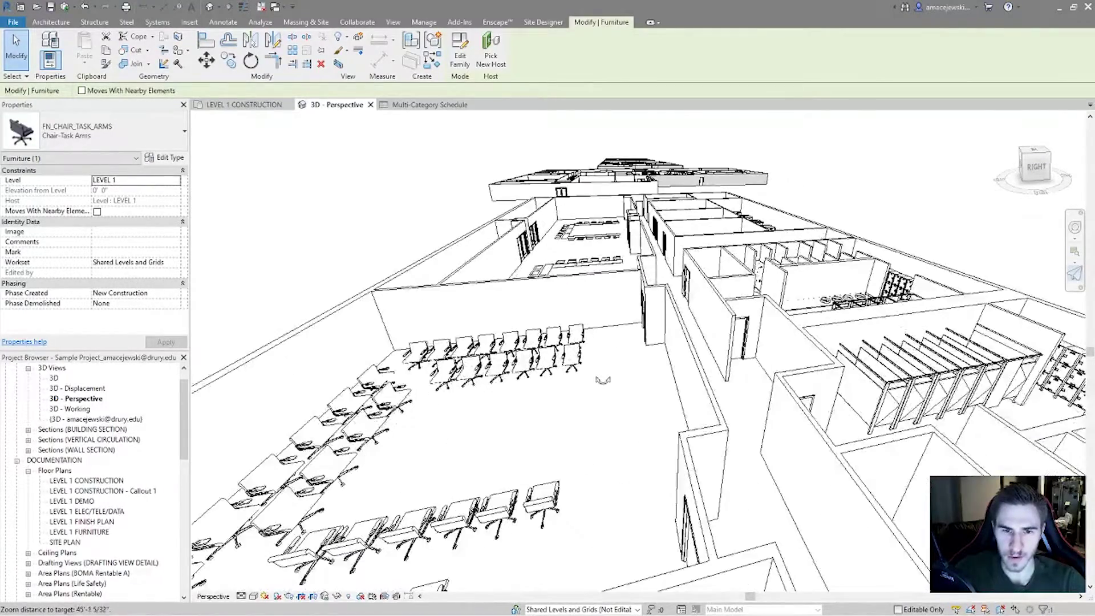
key("Escape")
key("Escape")
scroll(610, 372, "down", 4)
scroll(606, 391, "up", 2)
scroll(615, 390, "down", 2)
scroll(633, 408, "up", 3)
left_click_drag(633, 408, 637, 391)
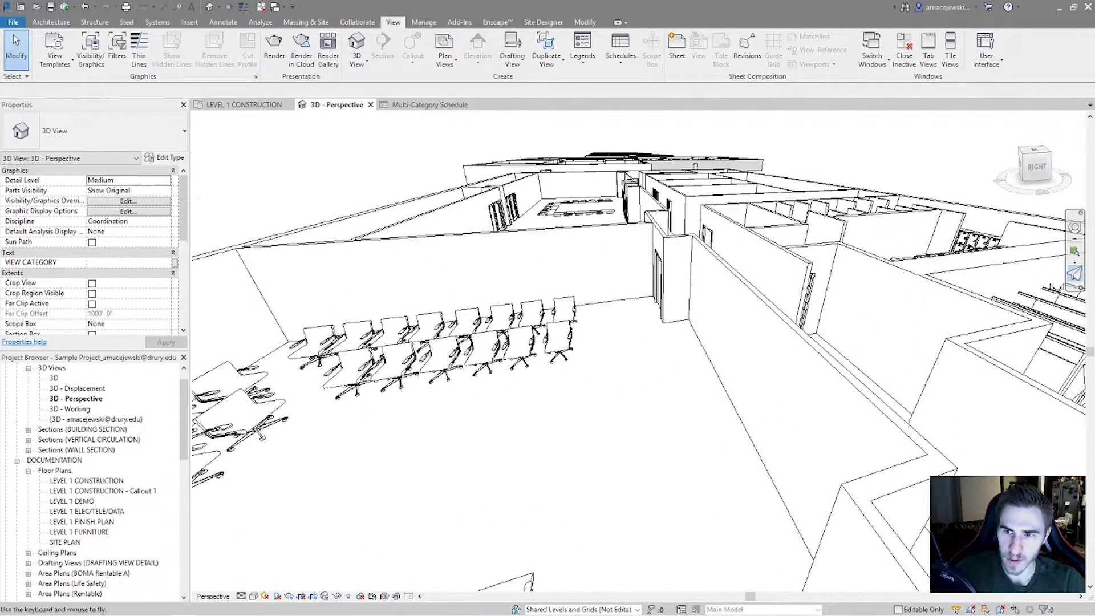
- Fly past the chair rows to face the corner door, then zoom out for an overview
key("w")
left_click_drag(714, 413, 365, 241)
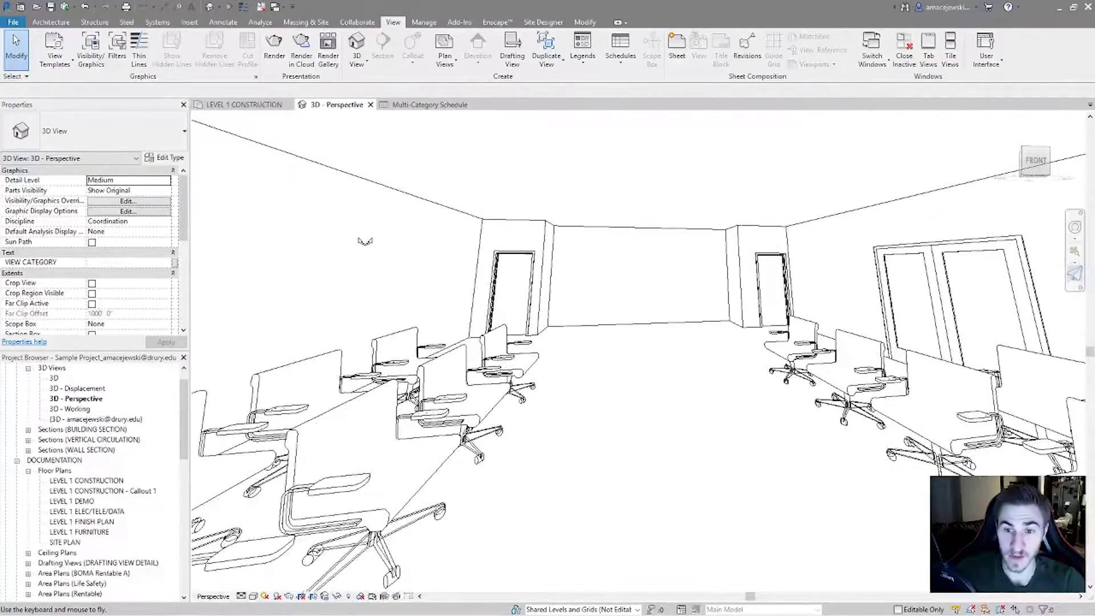
left_click_drag(380, 331, 721, 411)
scroll(721, 411, "down", 6)
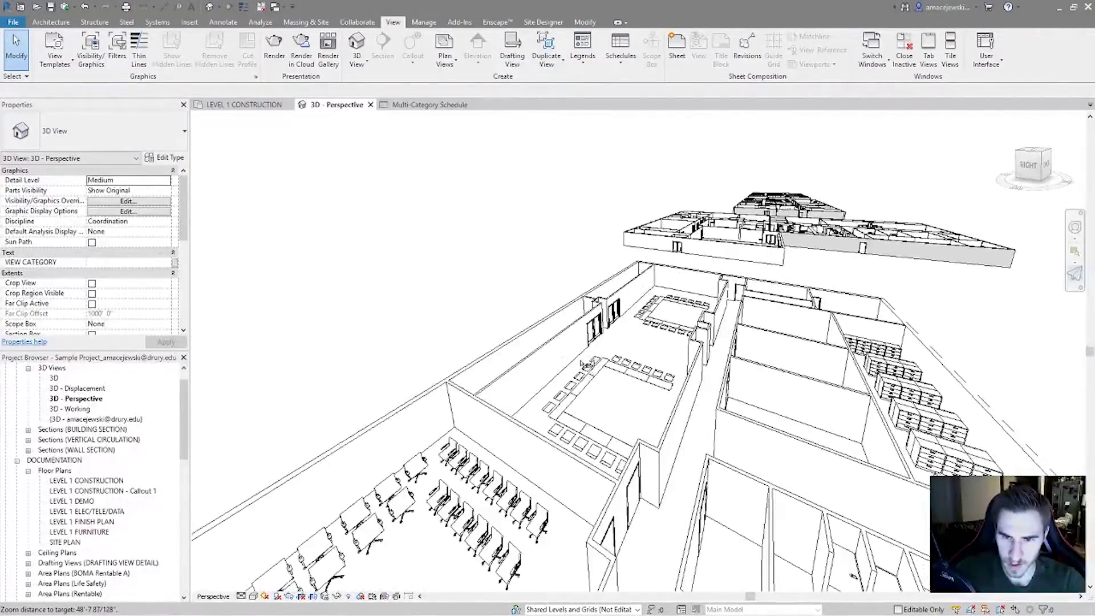
scroll(585, 334, "down", 3)
- Change the view projection from the ViewCube menu and orbit to a top-down front angle
right_click(1019, 169)
left_click(989, 246)
middle_click_drag(708, 336, 878, 337, "shift")
middle_click_drag(762, 372, 761, 381, "shift")
middle_click_drag(533, 336, 665, 402, "shift")
middle_click_drag(750, 420, 649, 404)
- Window-select the Level 1 floor elements, isolate them temporarily, and orbit the isolated floor
left_click_drag(981, 261, 743, 342)
middle_click_drag(743, 323, 805, 306, "shift")
left_click(673, 303)
left_click_drag(921, 466, 929, 460)
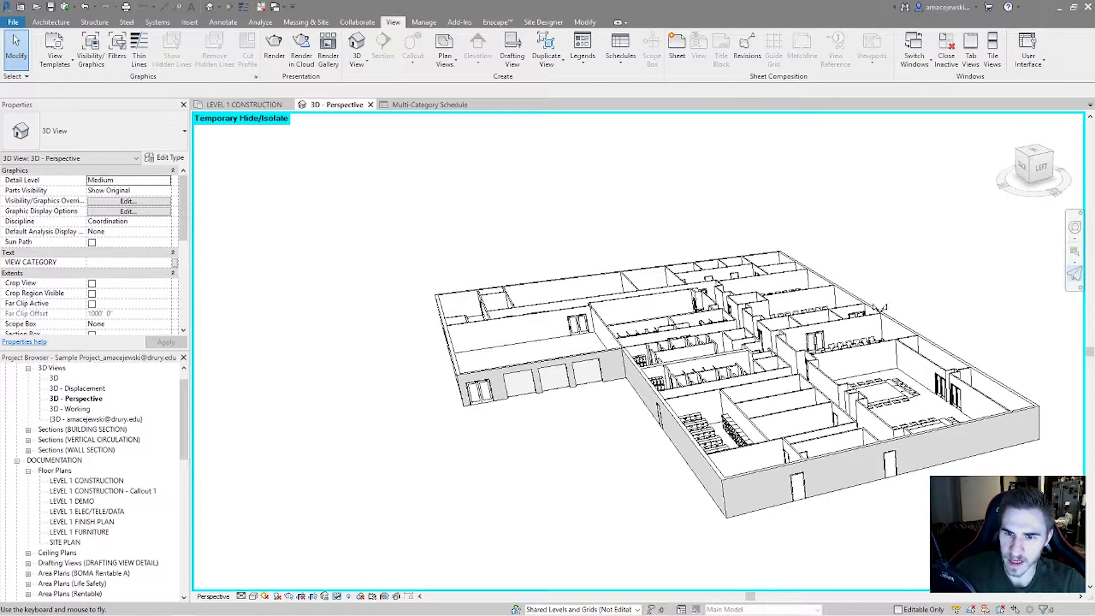
middle_click_drag(626, 465, 676, 486, "shift")
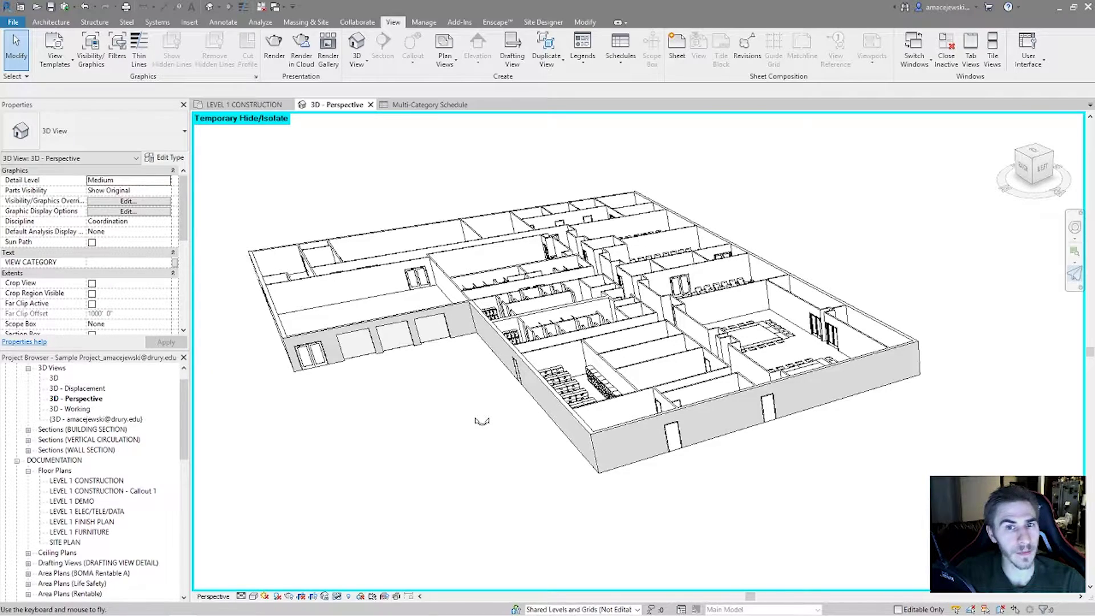
- Reframe the isolated floor and fly down between the filing cabinets
scroll(482, 421, "down", 4)
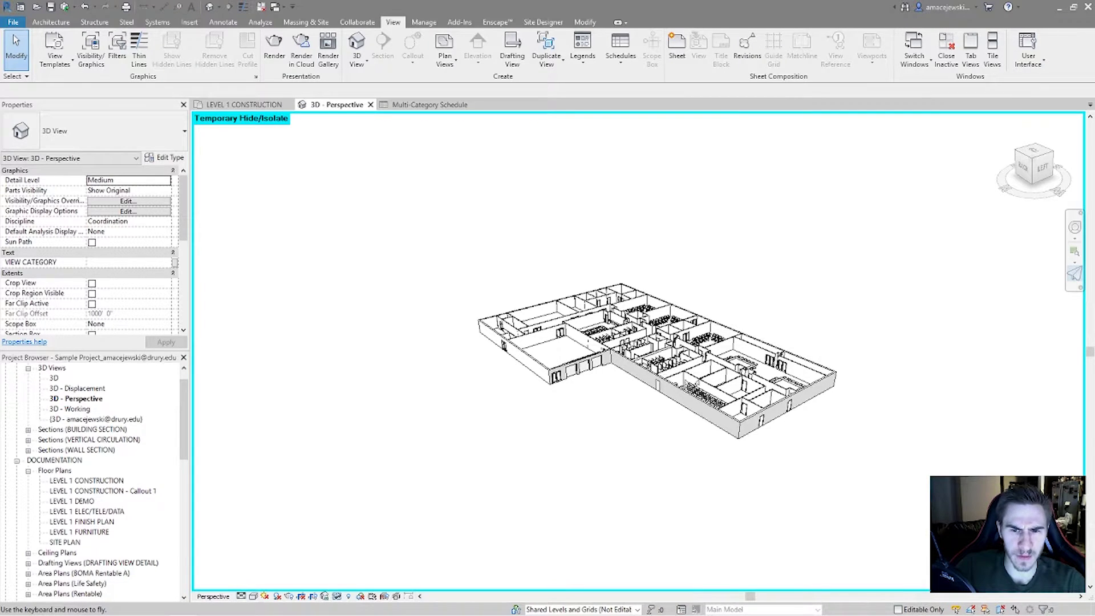
left_click_drag(657, 416, 744, 435)
scroll(741, 388, "up", 10)
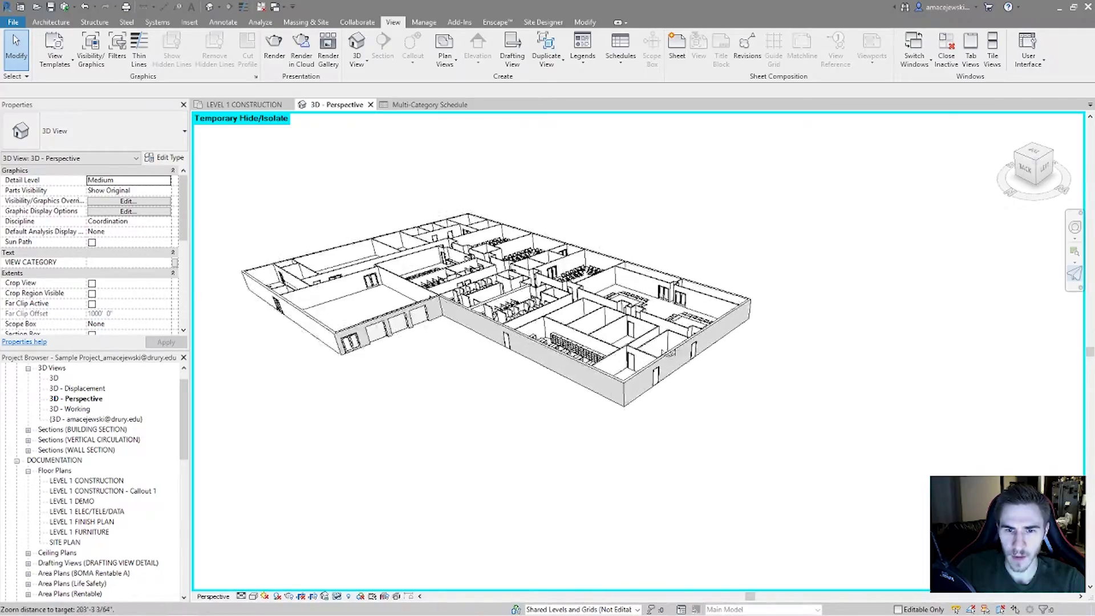
scroll(682, 347, "up", 4)
left_click_drag(681, 347, 546, 338)
scroll(546, 339, "up", 6)
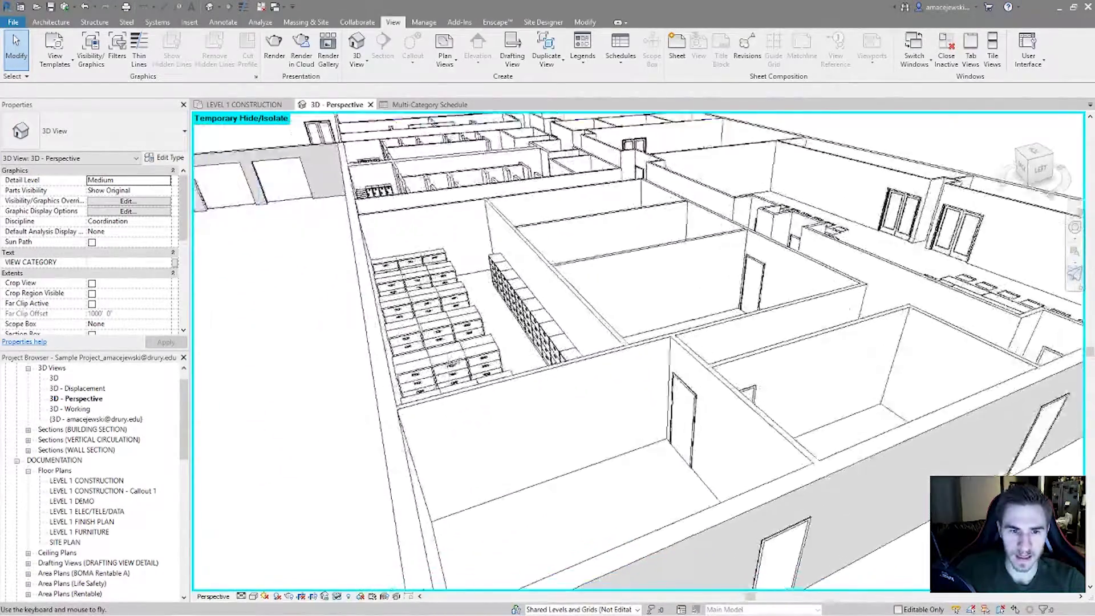
scroll(586, 381, "up", 3)
left_click_drag(565, 379, 245, 194)
key("w")
- Turn and fly over the lockers and sink counter toward the restroom stalls
left_click_drag(887, 222, 657, 283)
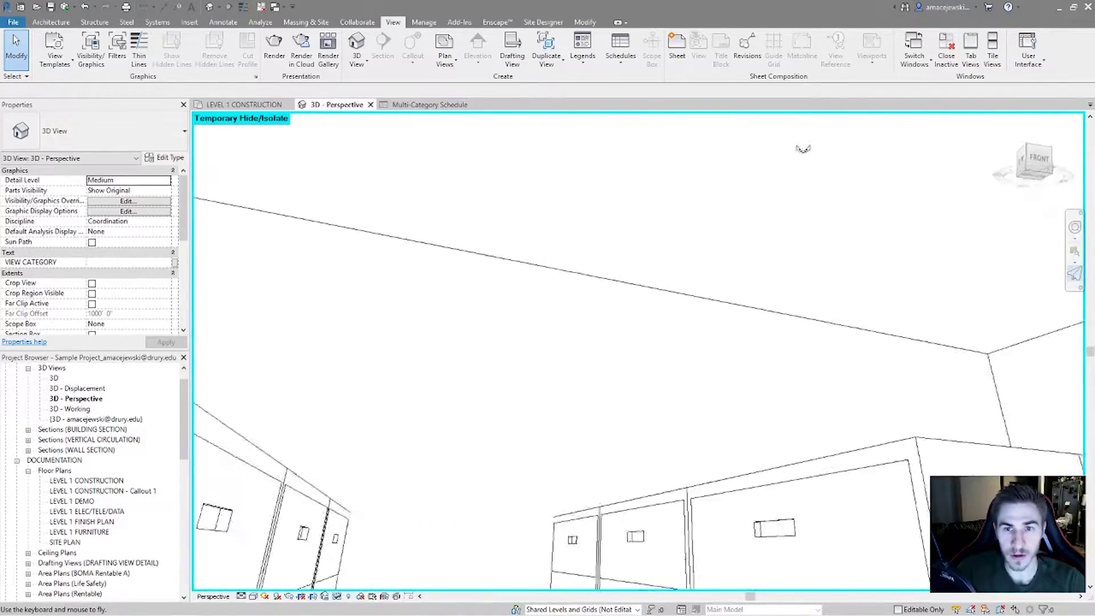
left_click_drag(661, 308, 662, 447)
left_click_drag(670, 347, 228, 325)
key("w")
key("w")
key("w")
key("w")
left_click_drag(912, 319, 223, 506)
key("w")
scroll(499, 333, "up", 2)
scroll(637, 390, "down", 6)
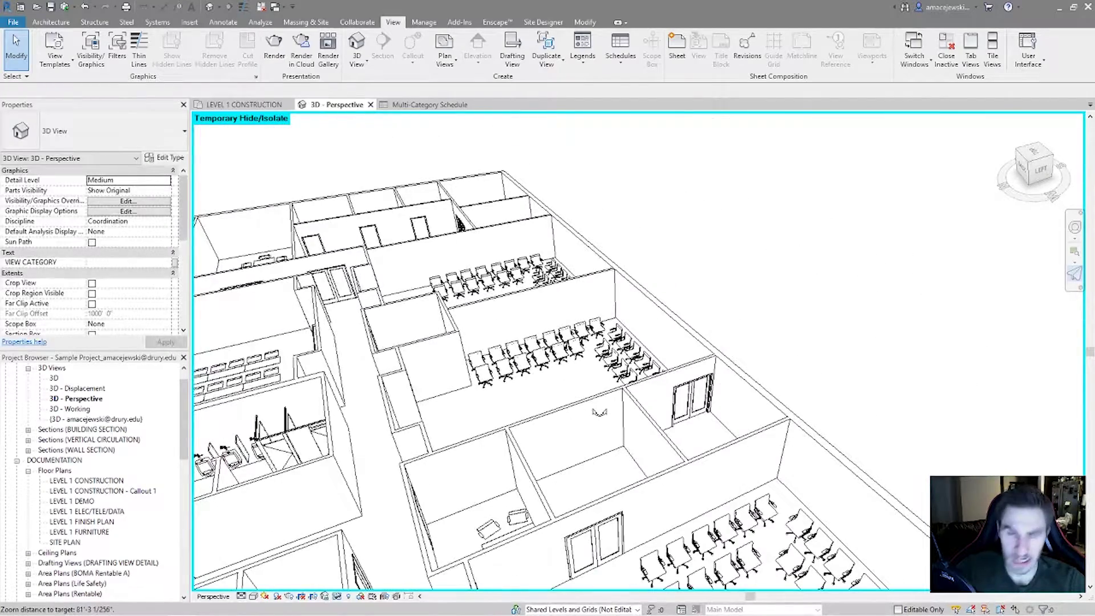
- Zoom out over the isolated Level 1, then fly back in low over the task chairs toward the conference room
scroll(637, 390, "down", 6)
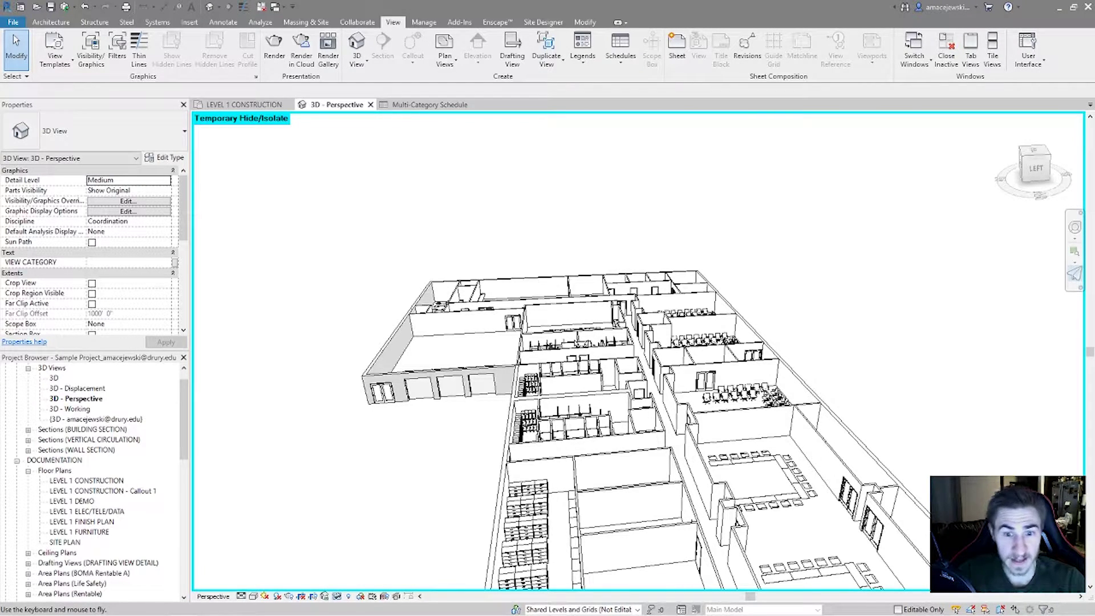
left_click_drag(576, 362, 601, 391)
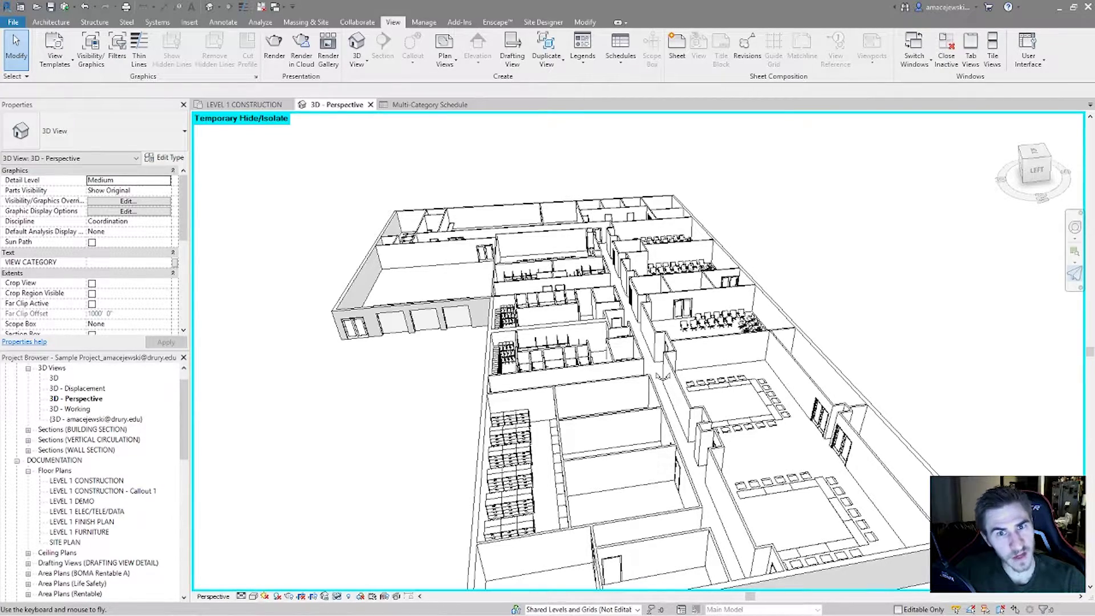
scroll(675, 399, "up", 10)
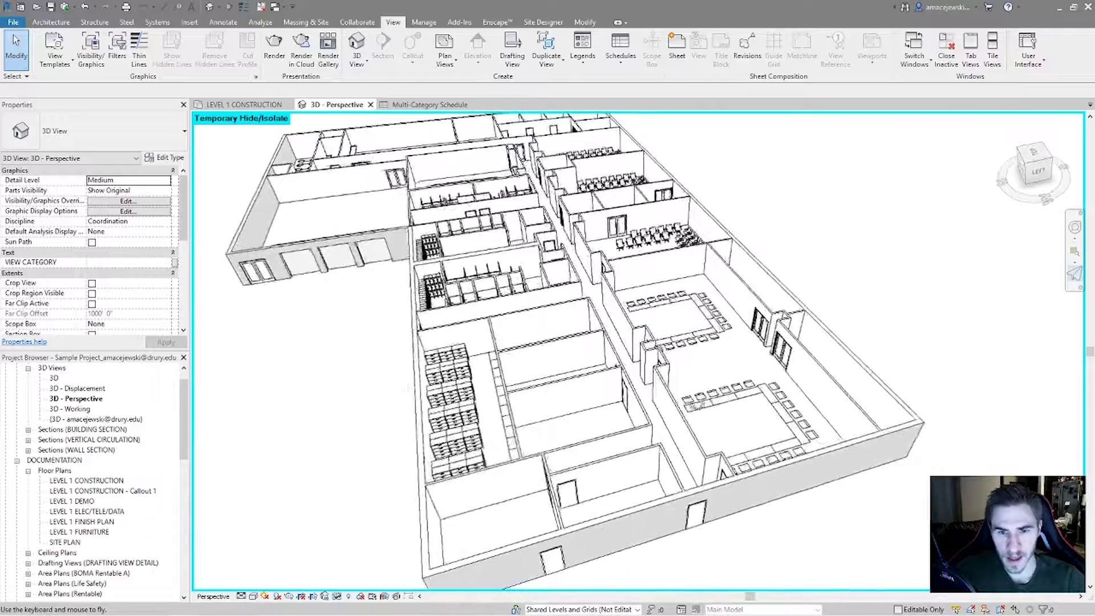
left_click_drag(675, 399, 577, 228)
scroll(577, 228, "down", 5)
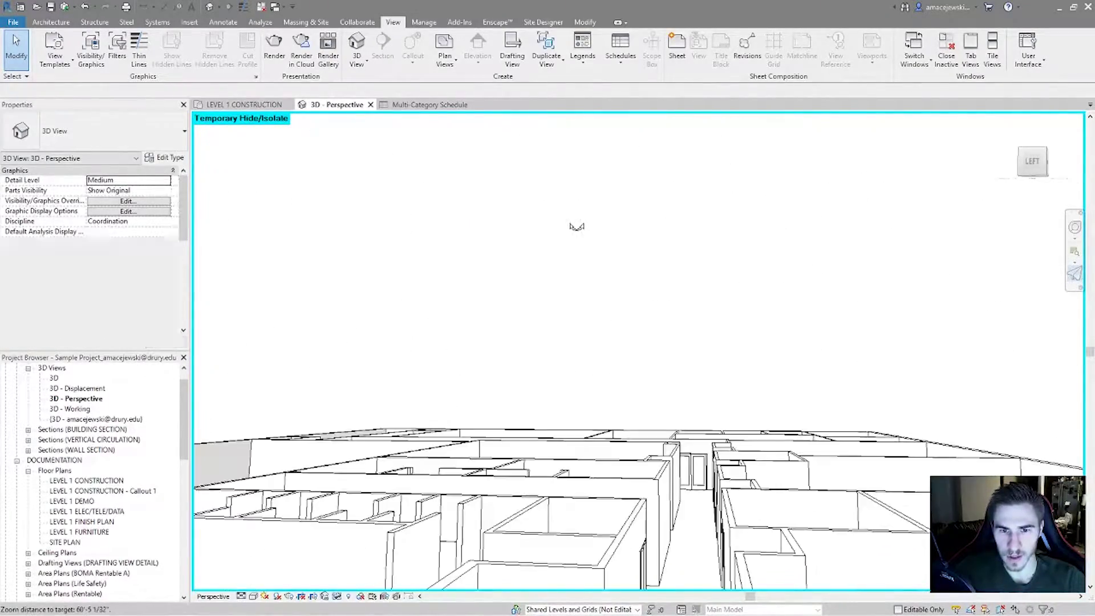
left_click_drag(606, 306, 229, 435)
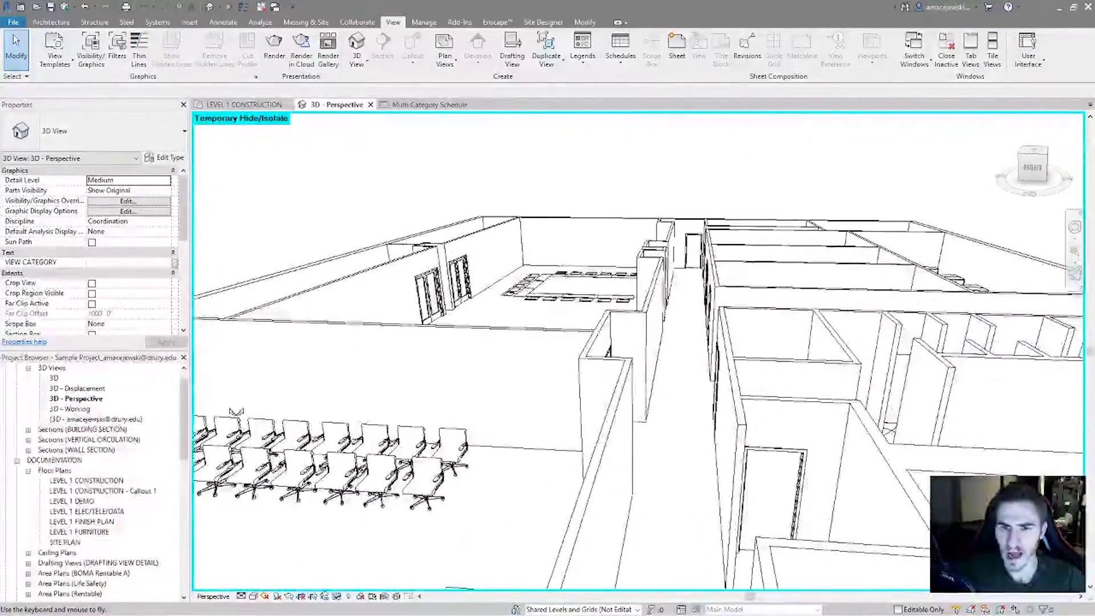